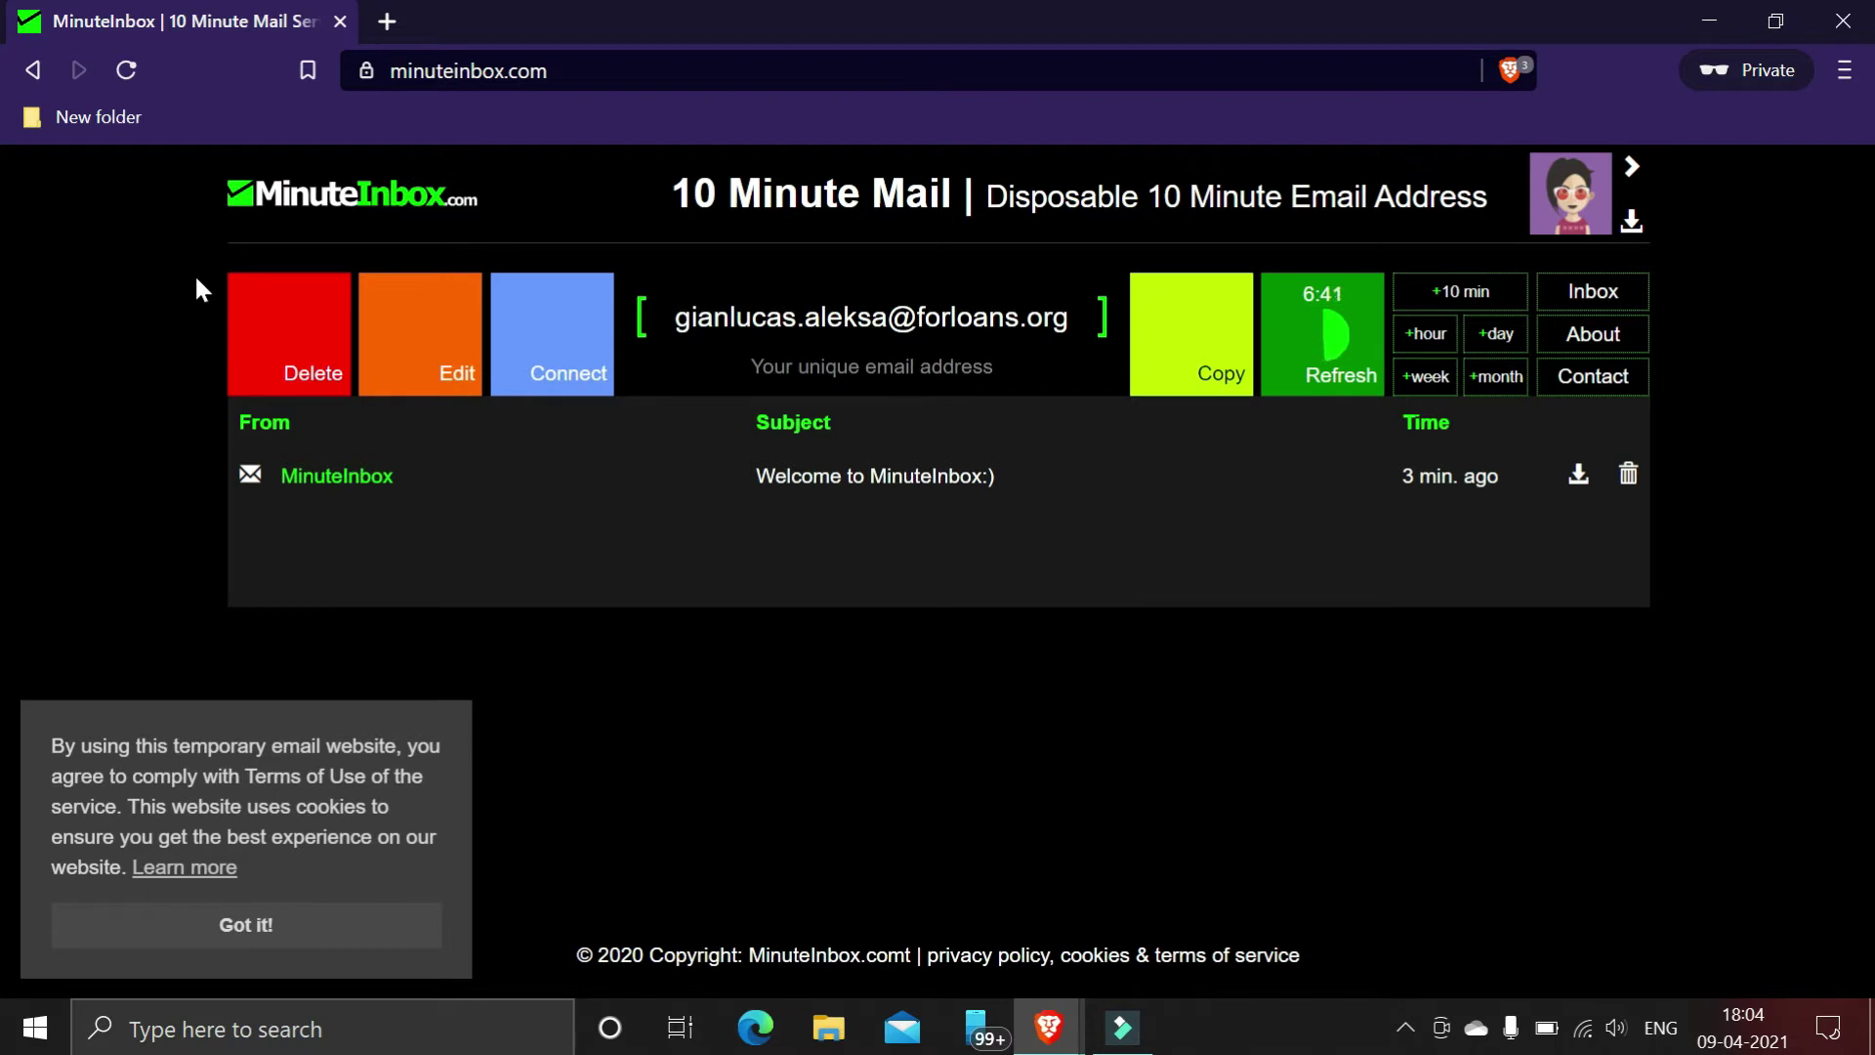
# - Extend the temporary mailbox's lifetime by 10 minutes and by one month, and copy its email address
pyautogui.click(661, 316)
pyautogui.moveTo(1070, 317); pyautogui.dragTo(673, 316)
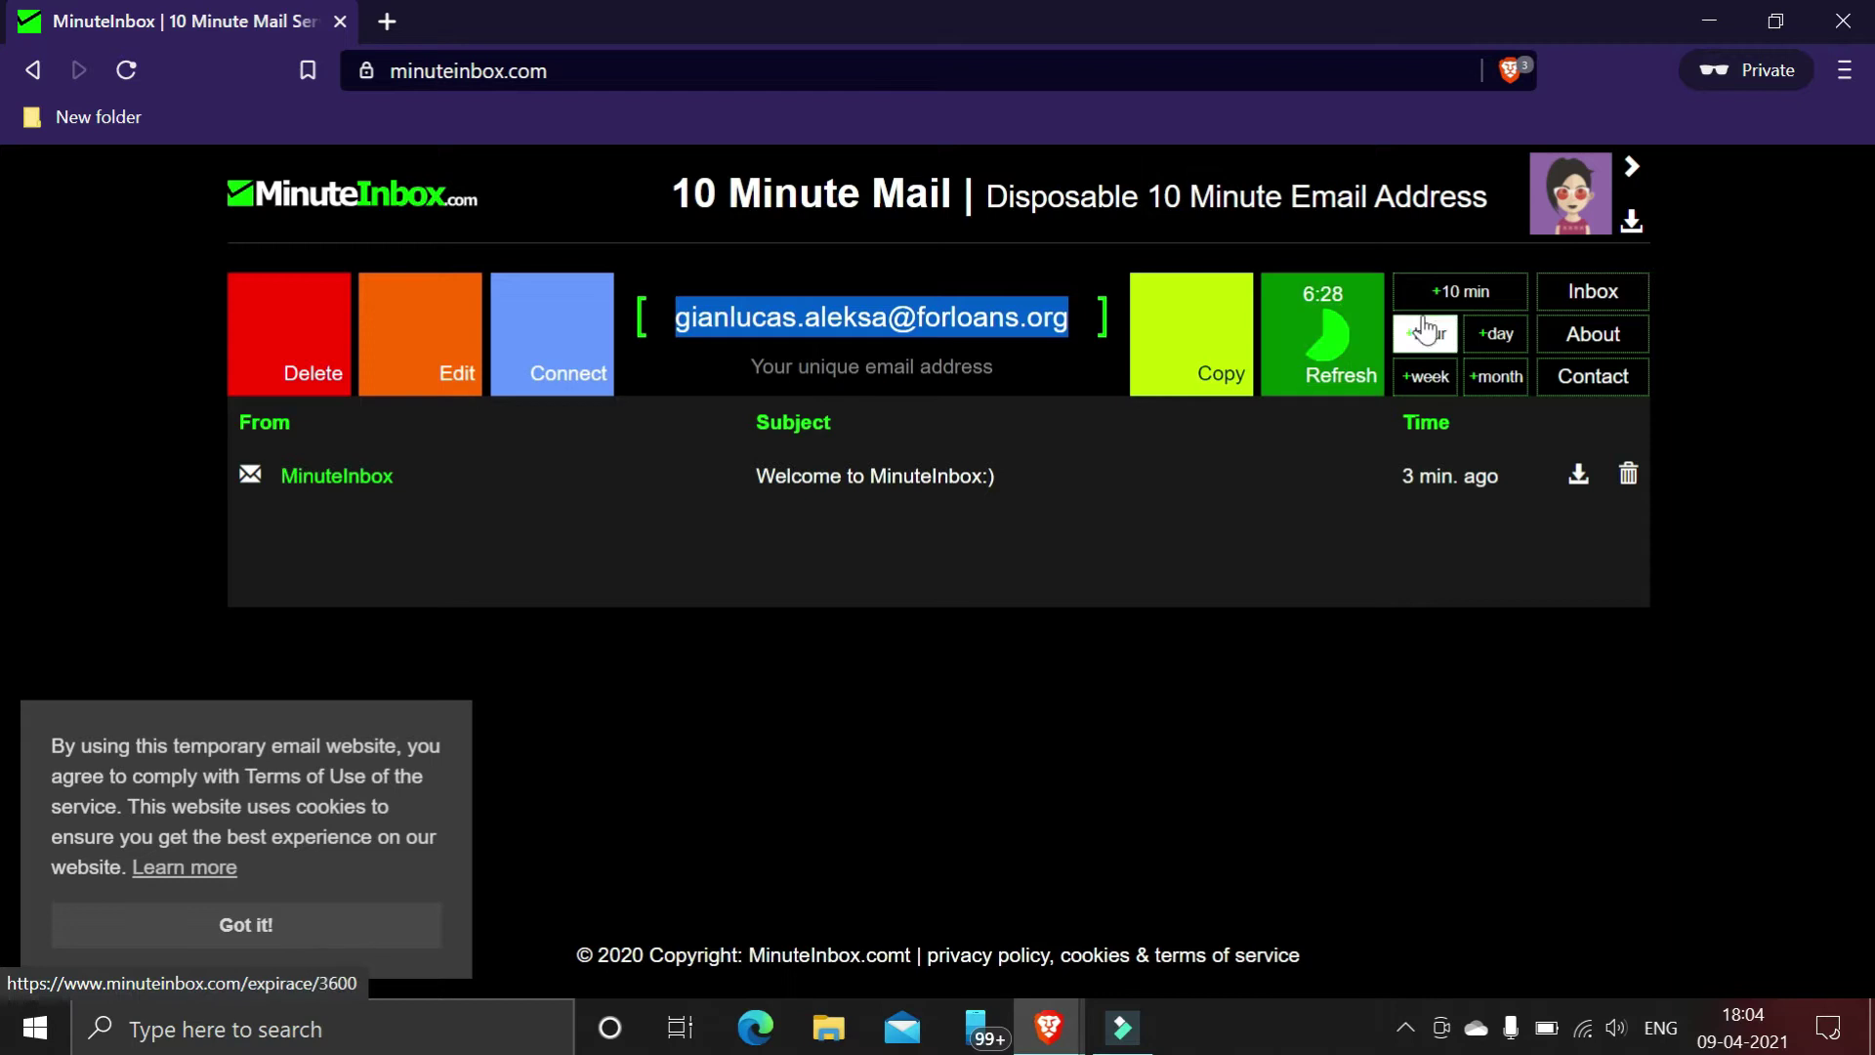
pyautogui.click(1435, 298)
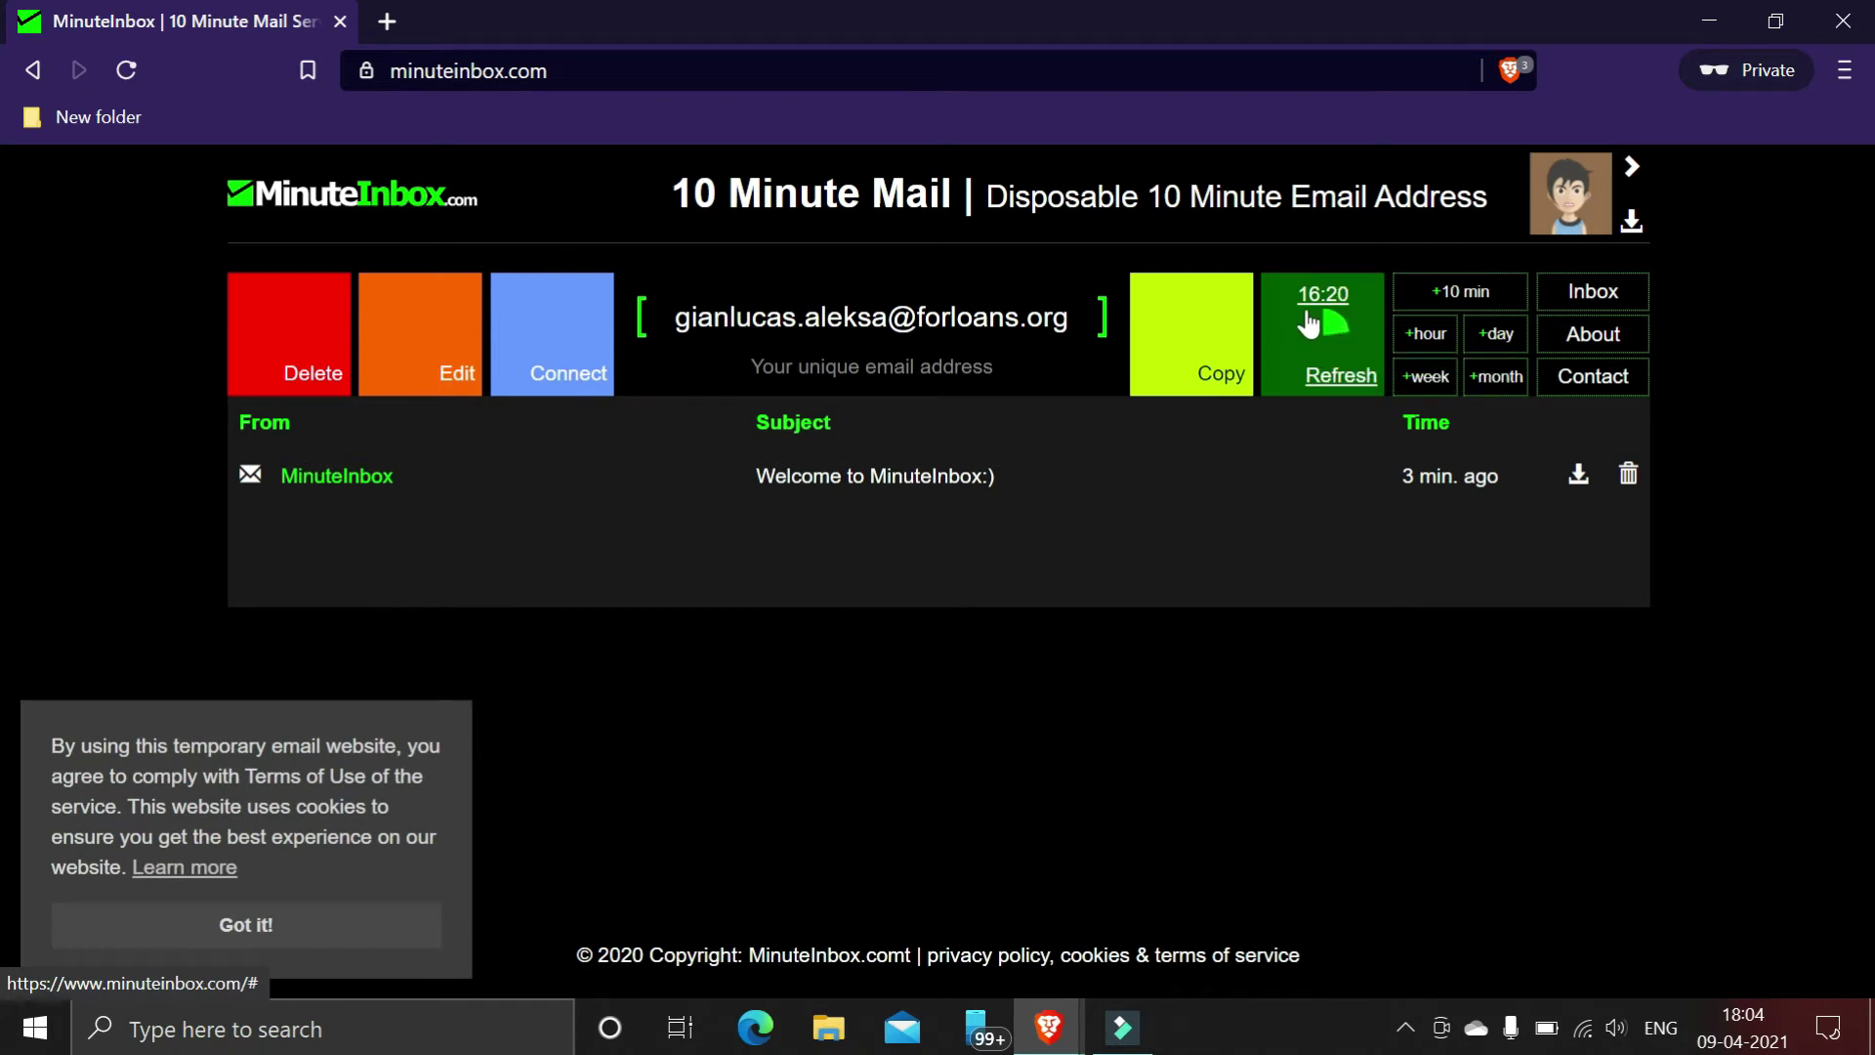
pyautogui.click(1488, 380)
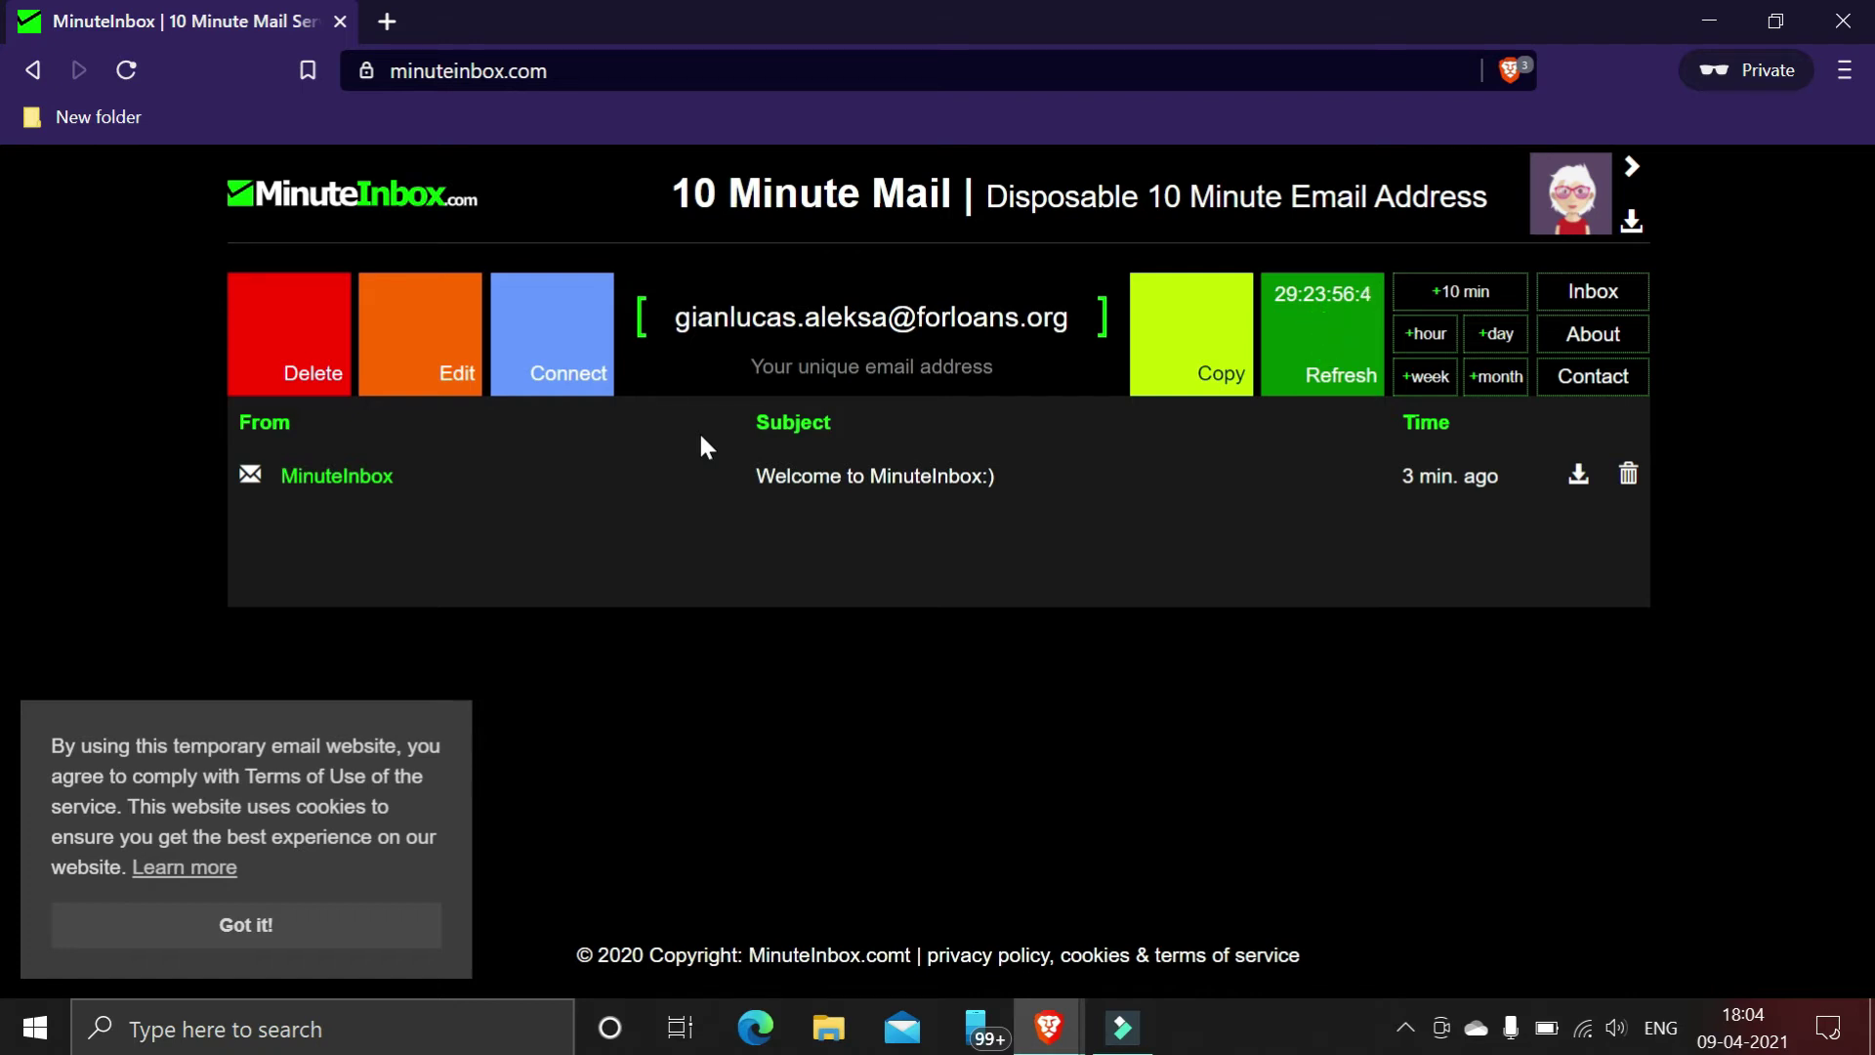
pyautogui.click(1215, 383)
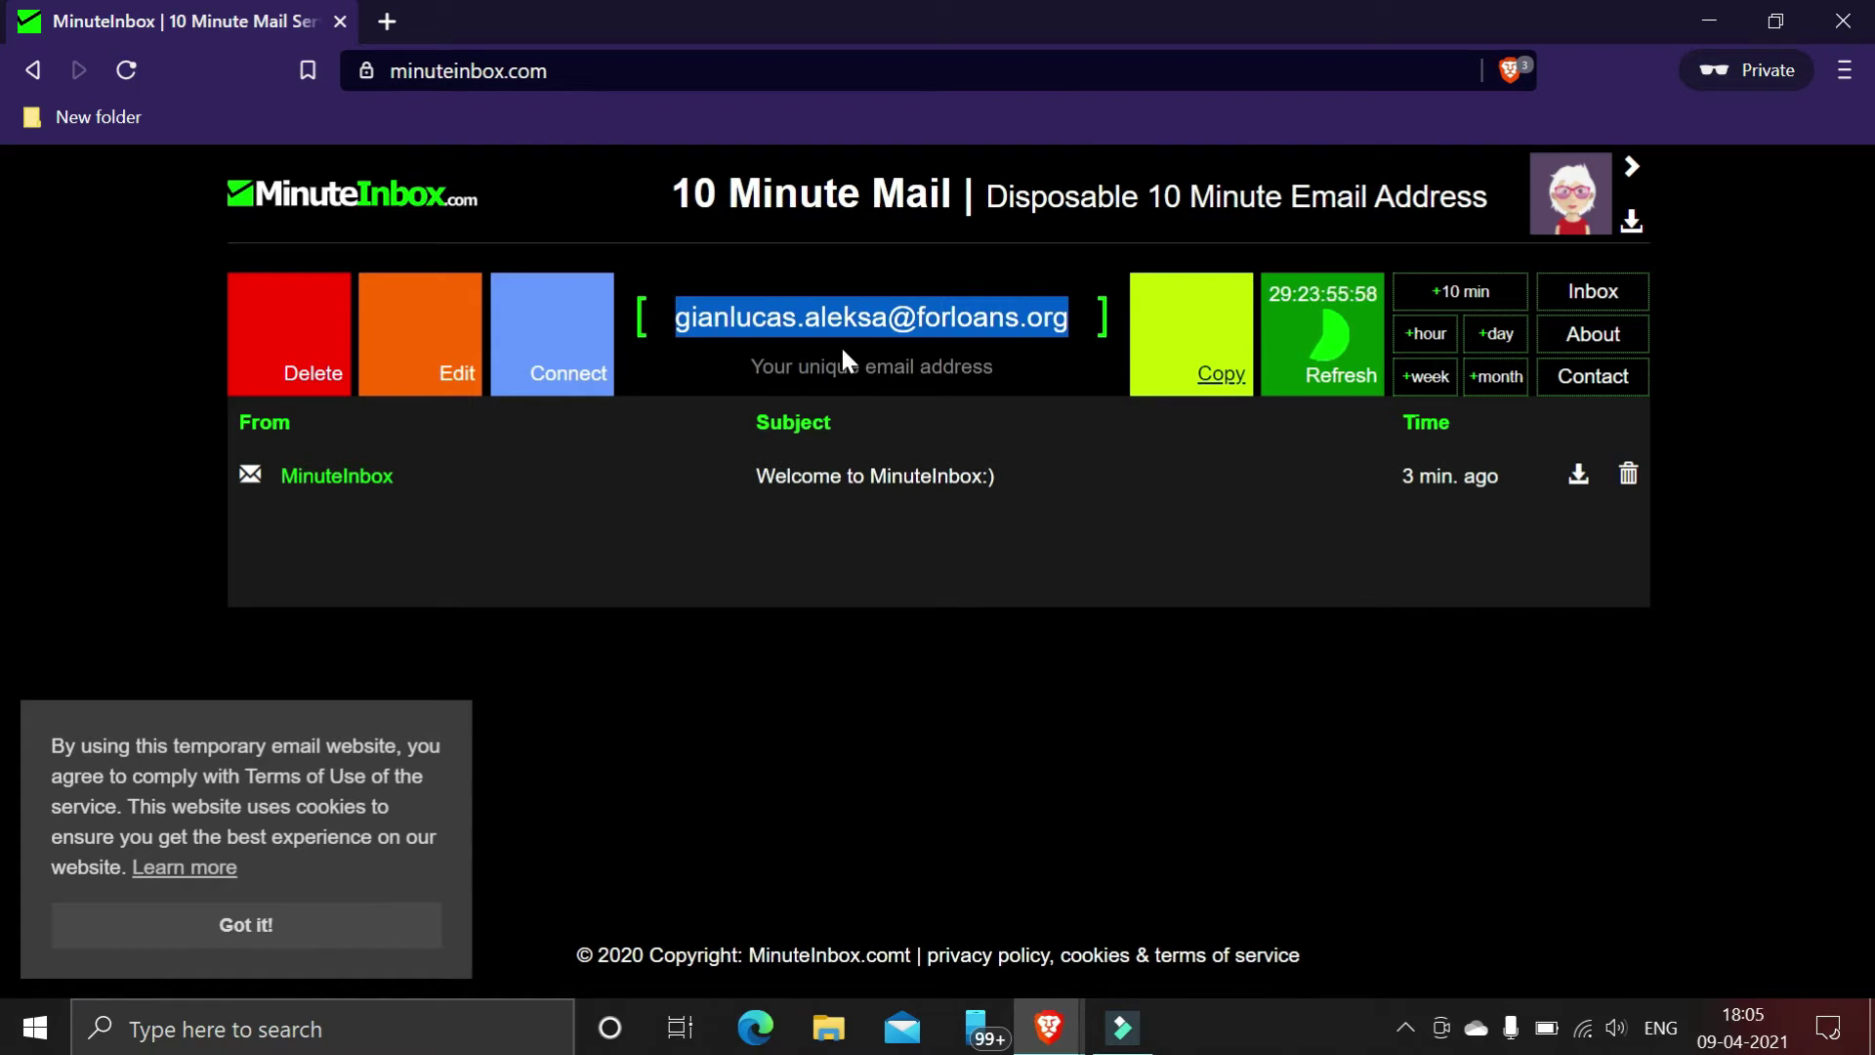
# - Search the web for "canva" in a new browser tab and open the Canva website from the results
pyautogui.click(381, 24)
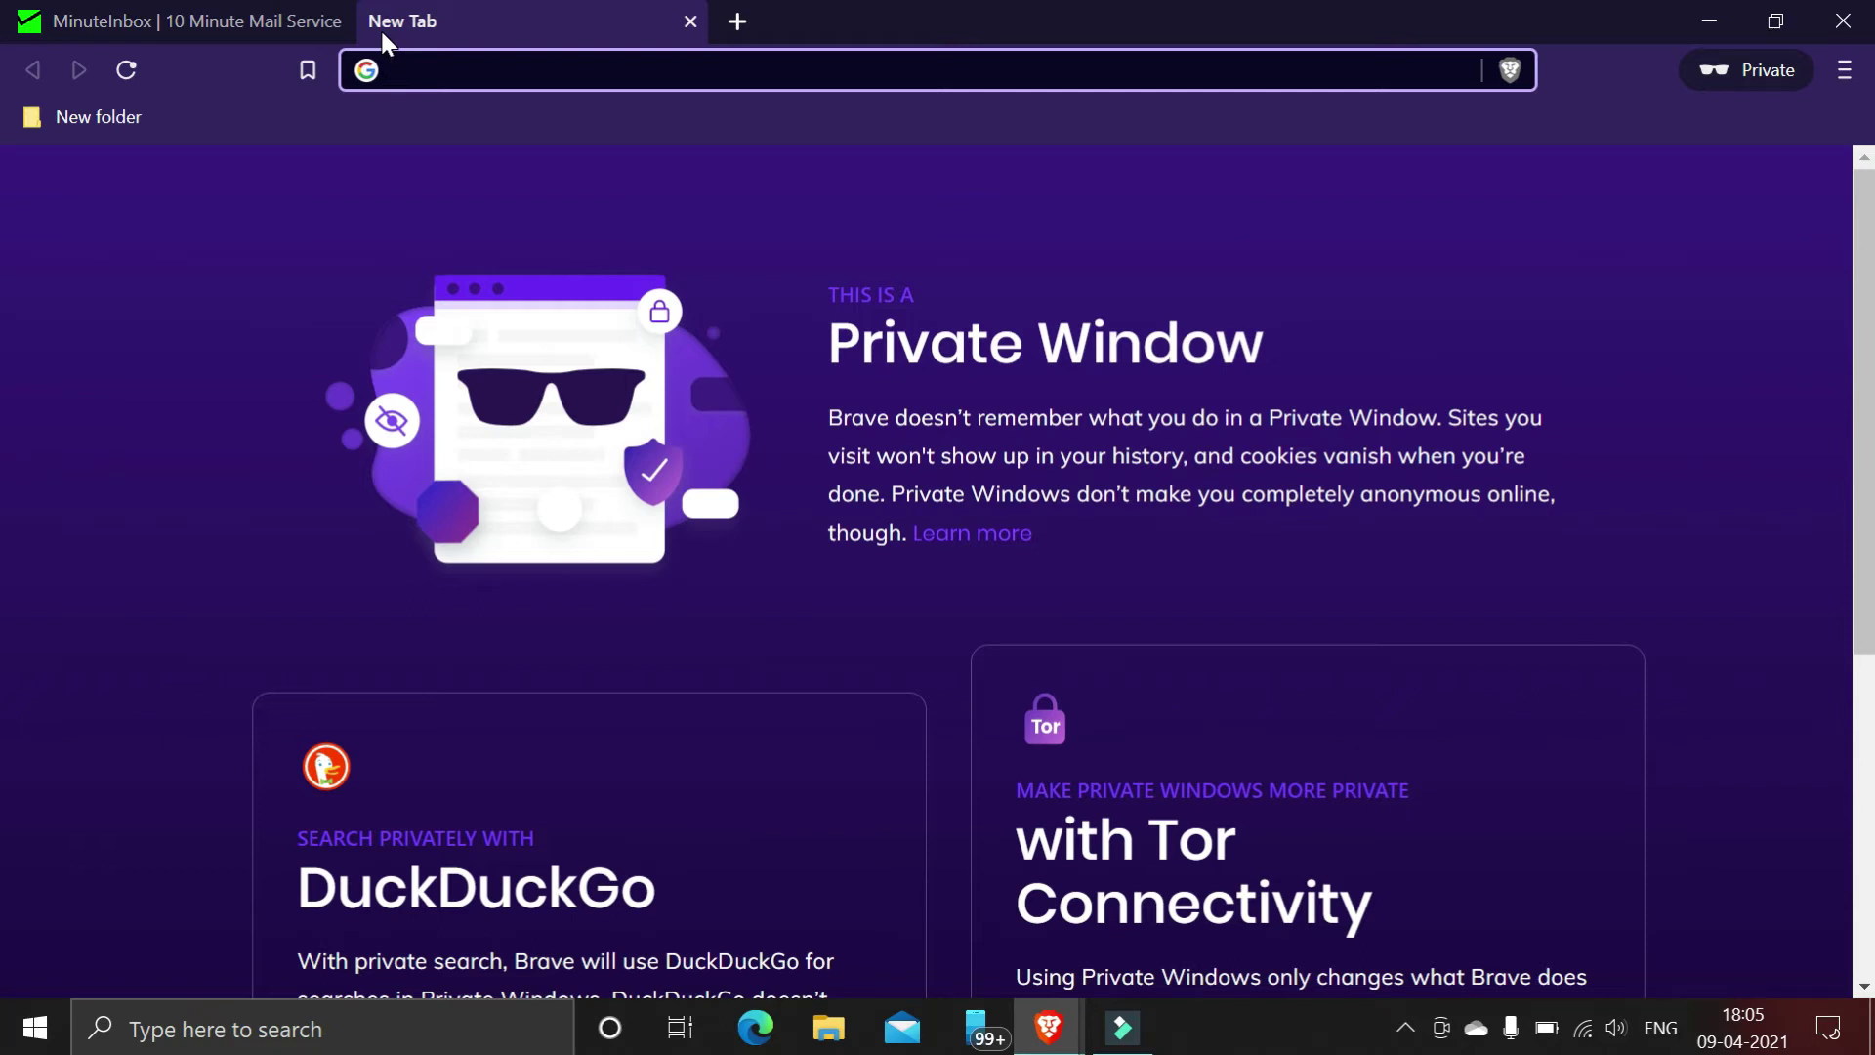
pyautogui.write('canva')
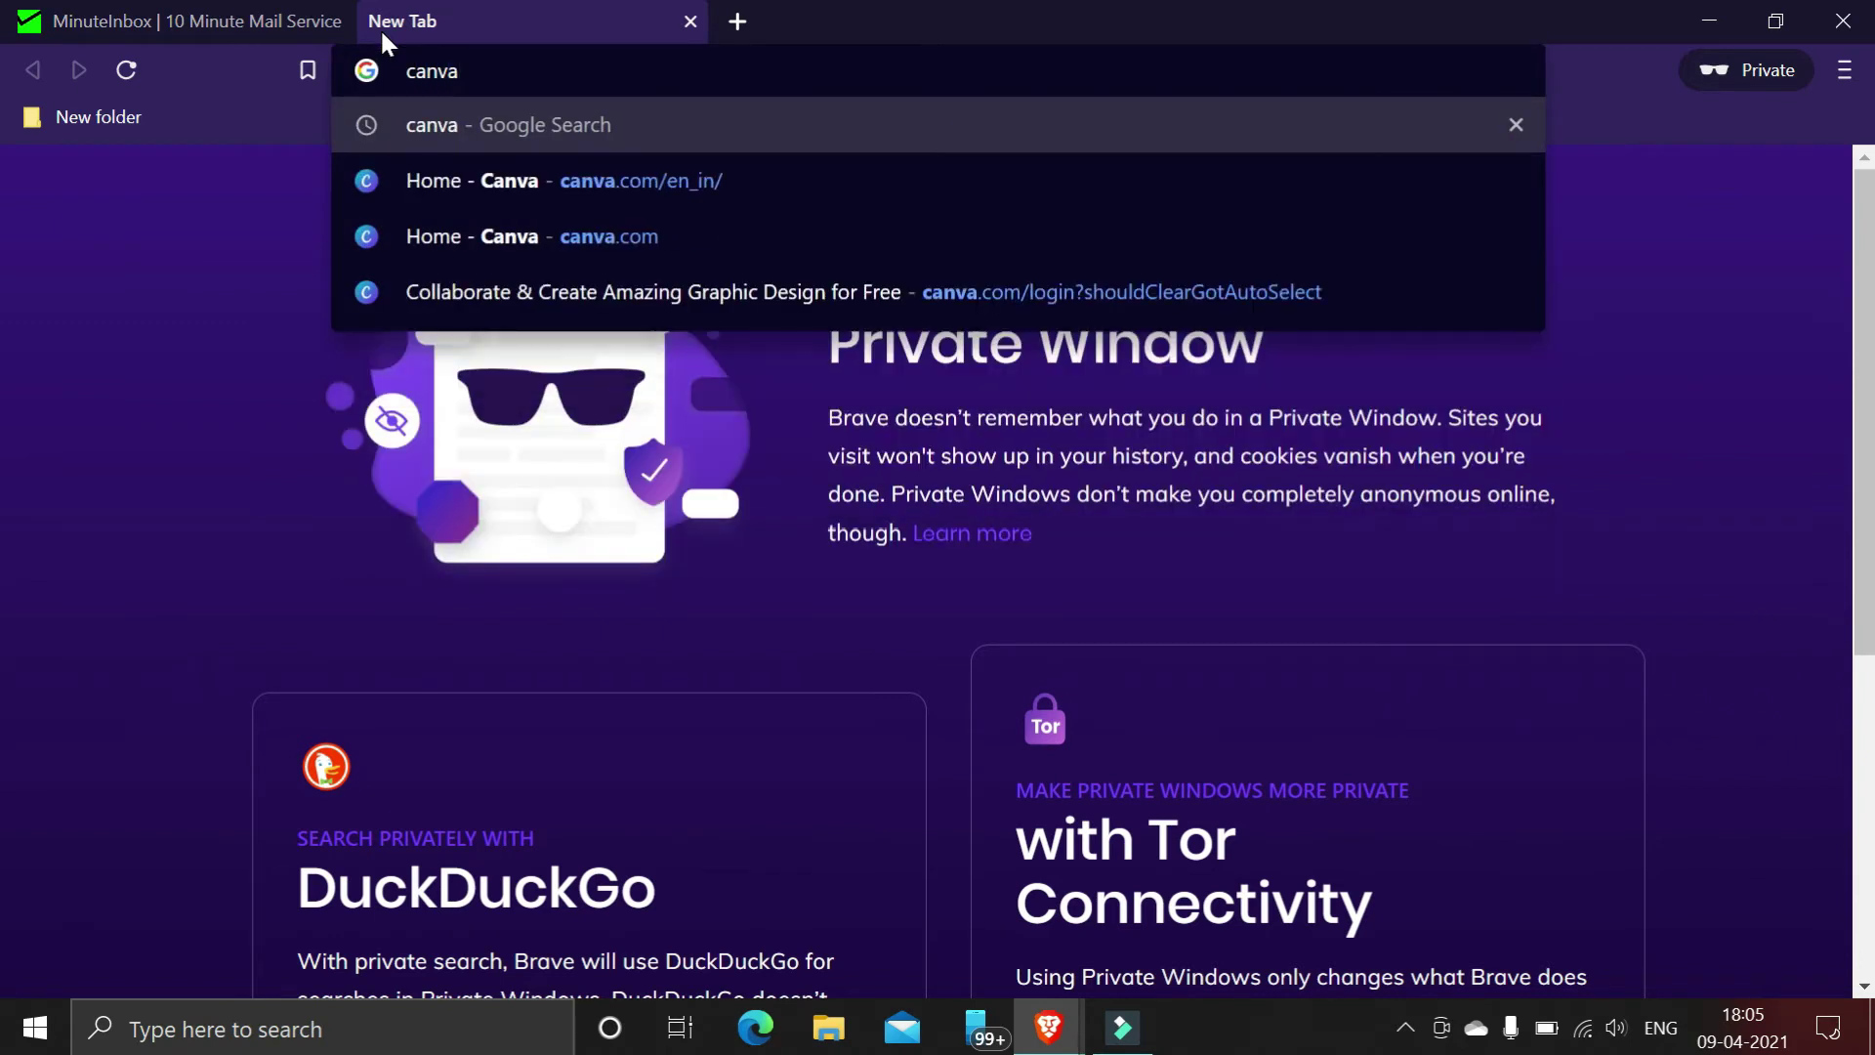
pyautogui.press('Return')
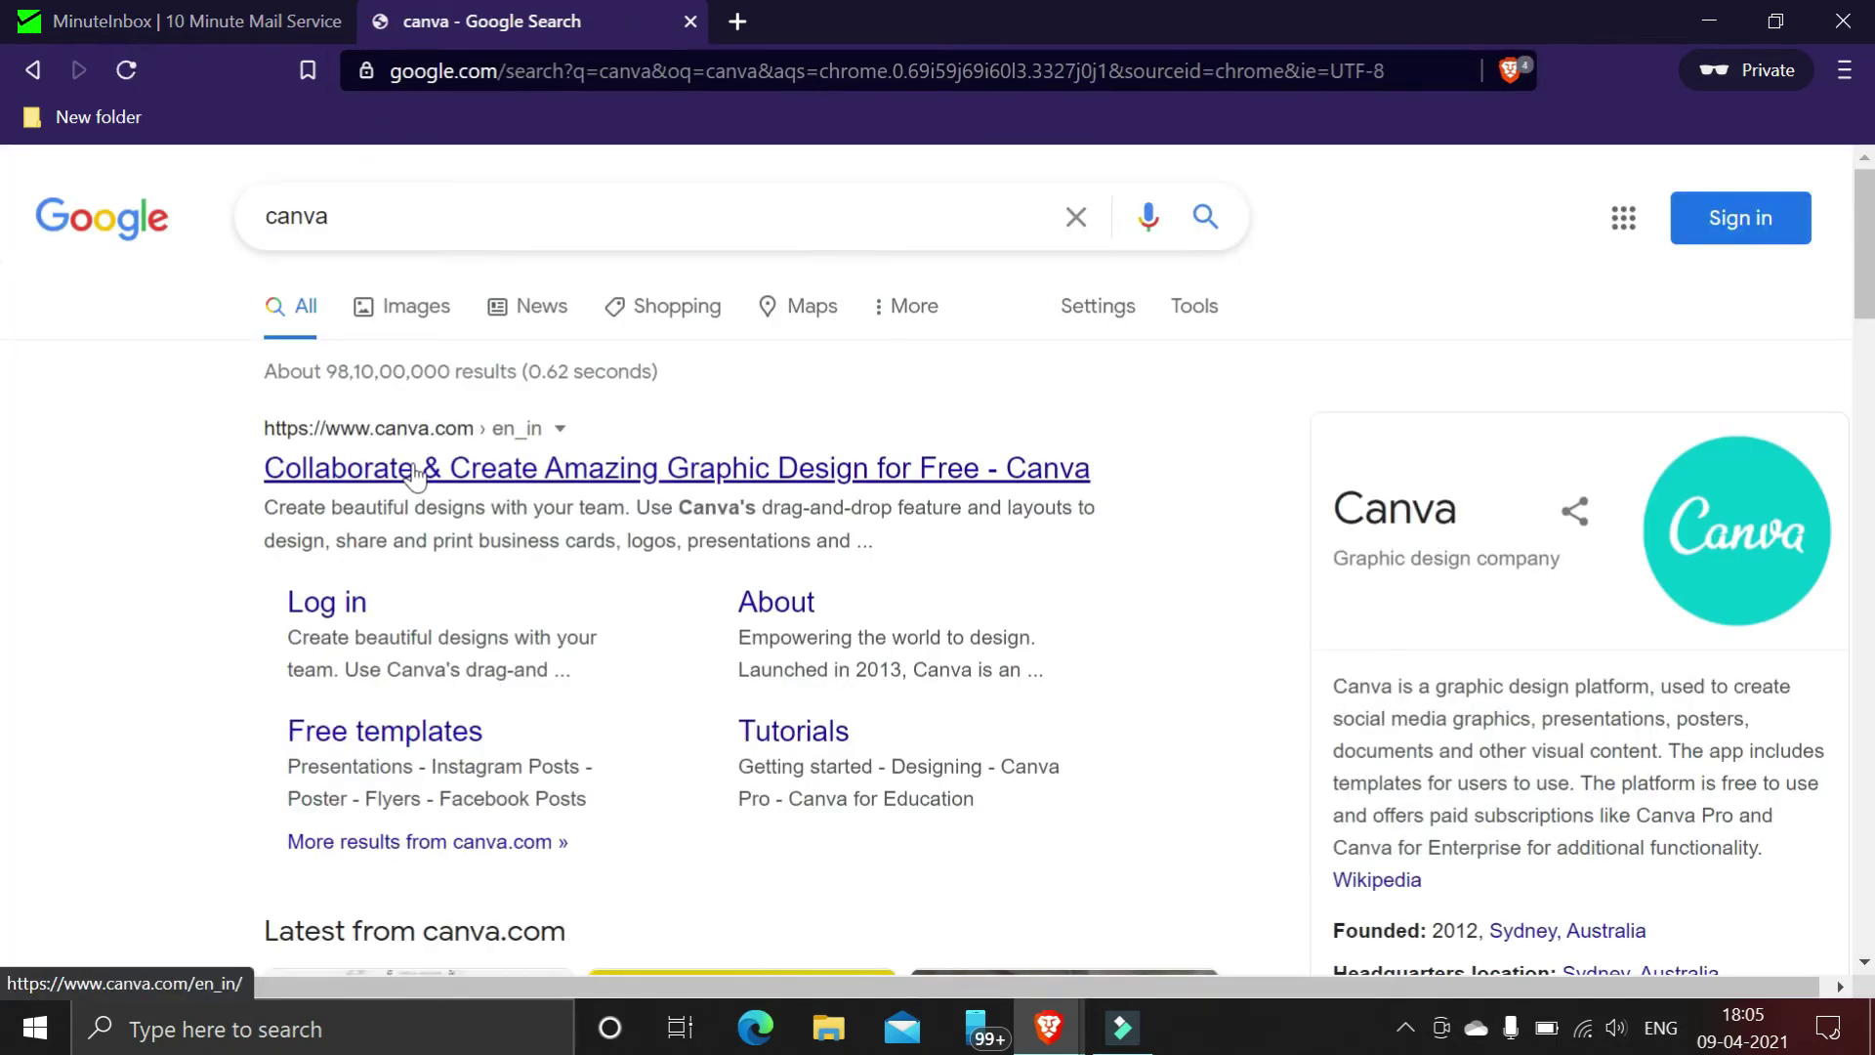
pyautogui.click(415, 470)
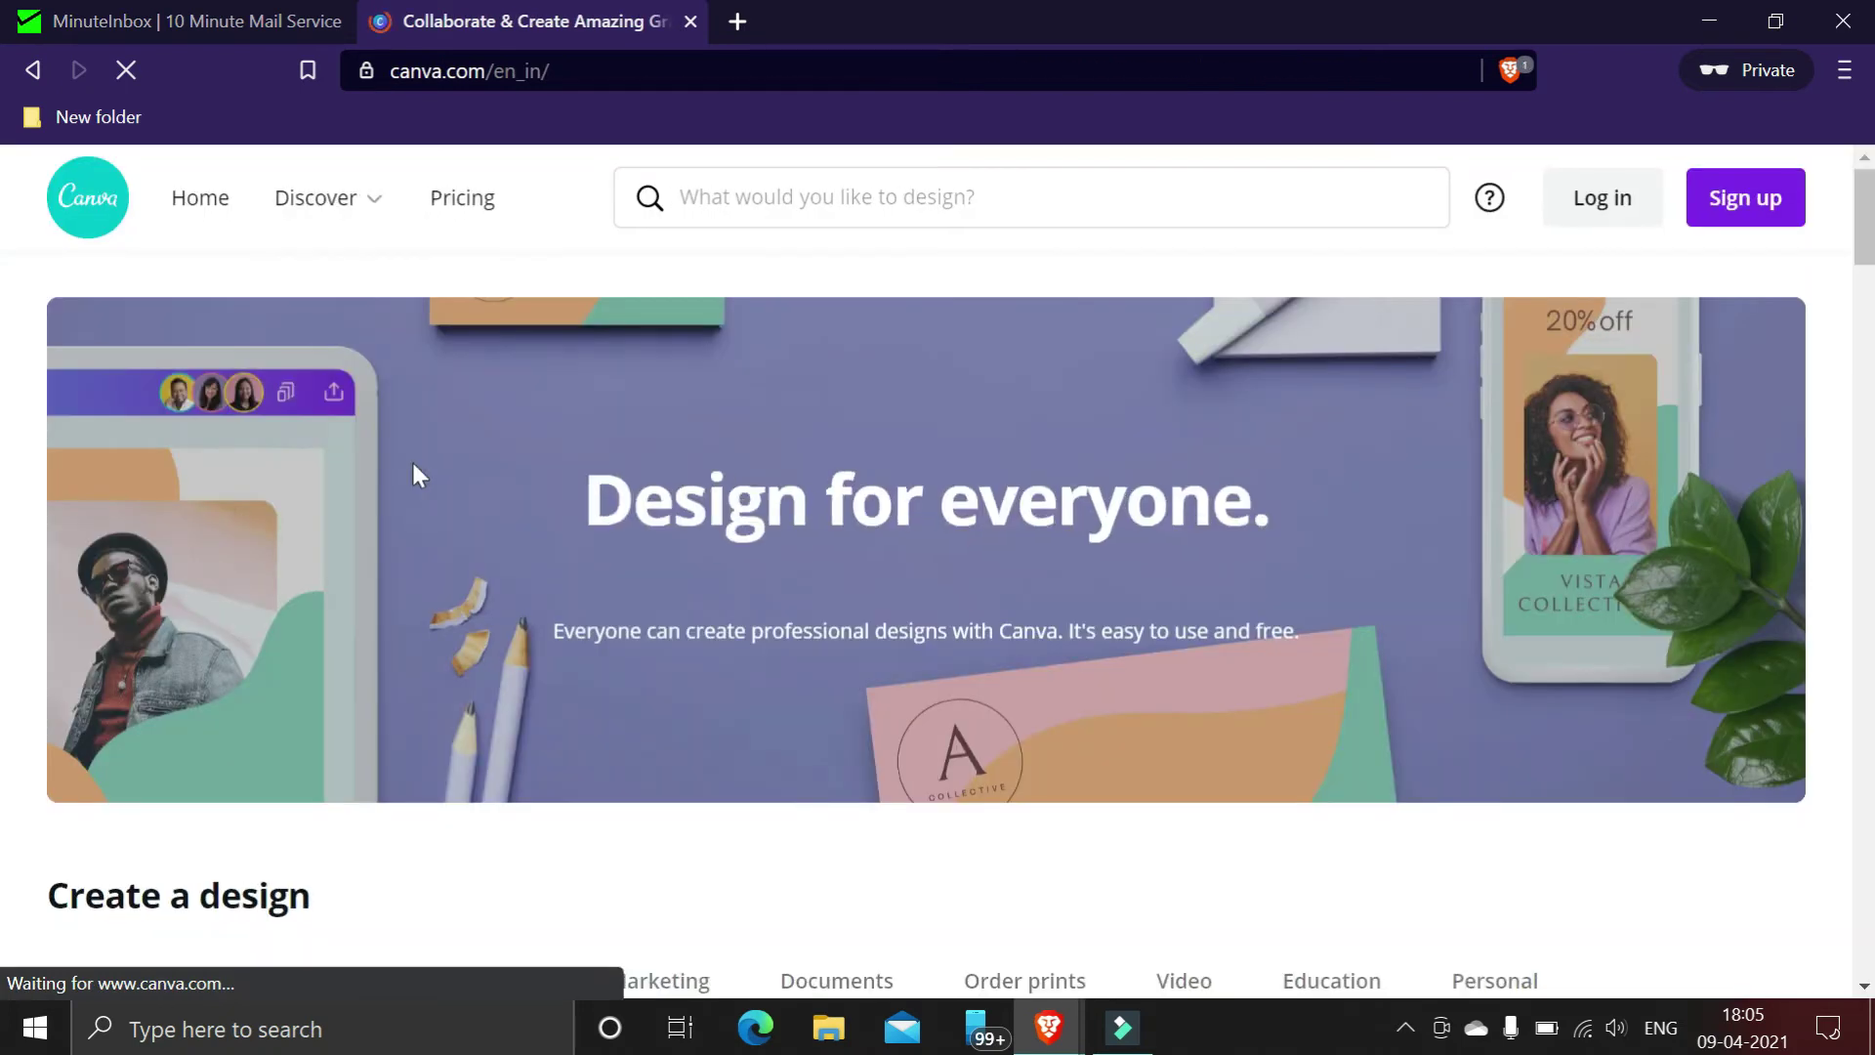
# - Sign up for Canva with email, entering a name, the copied temporary address and an account password, and submit the form
pyautogui.click(1720, 200)
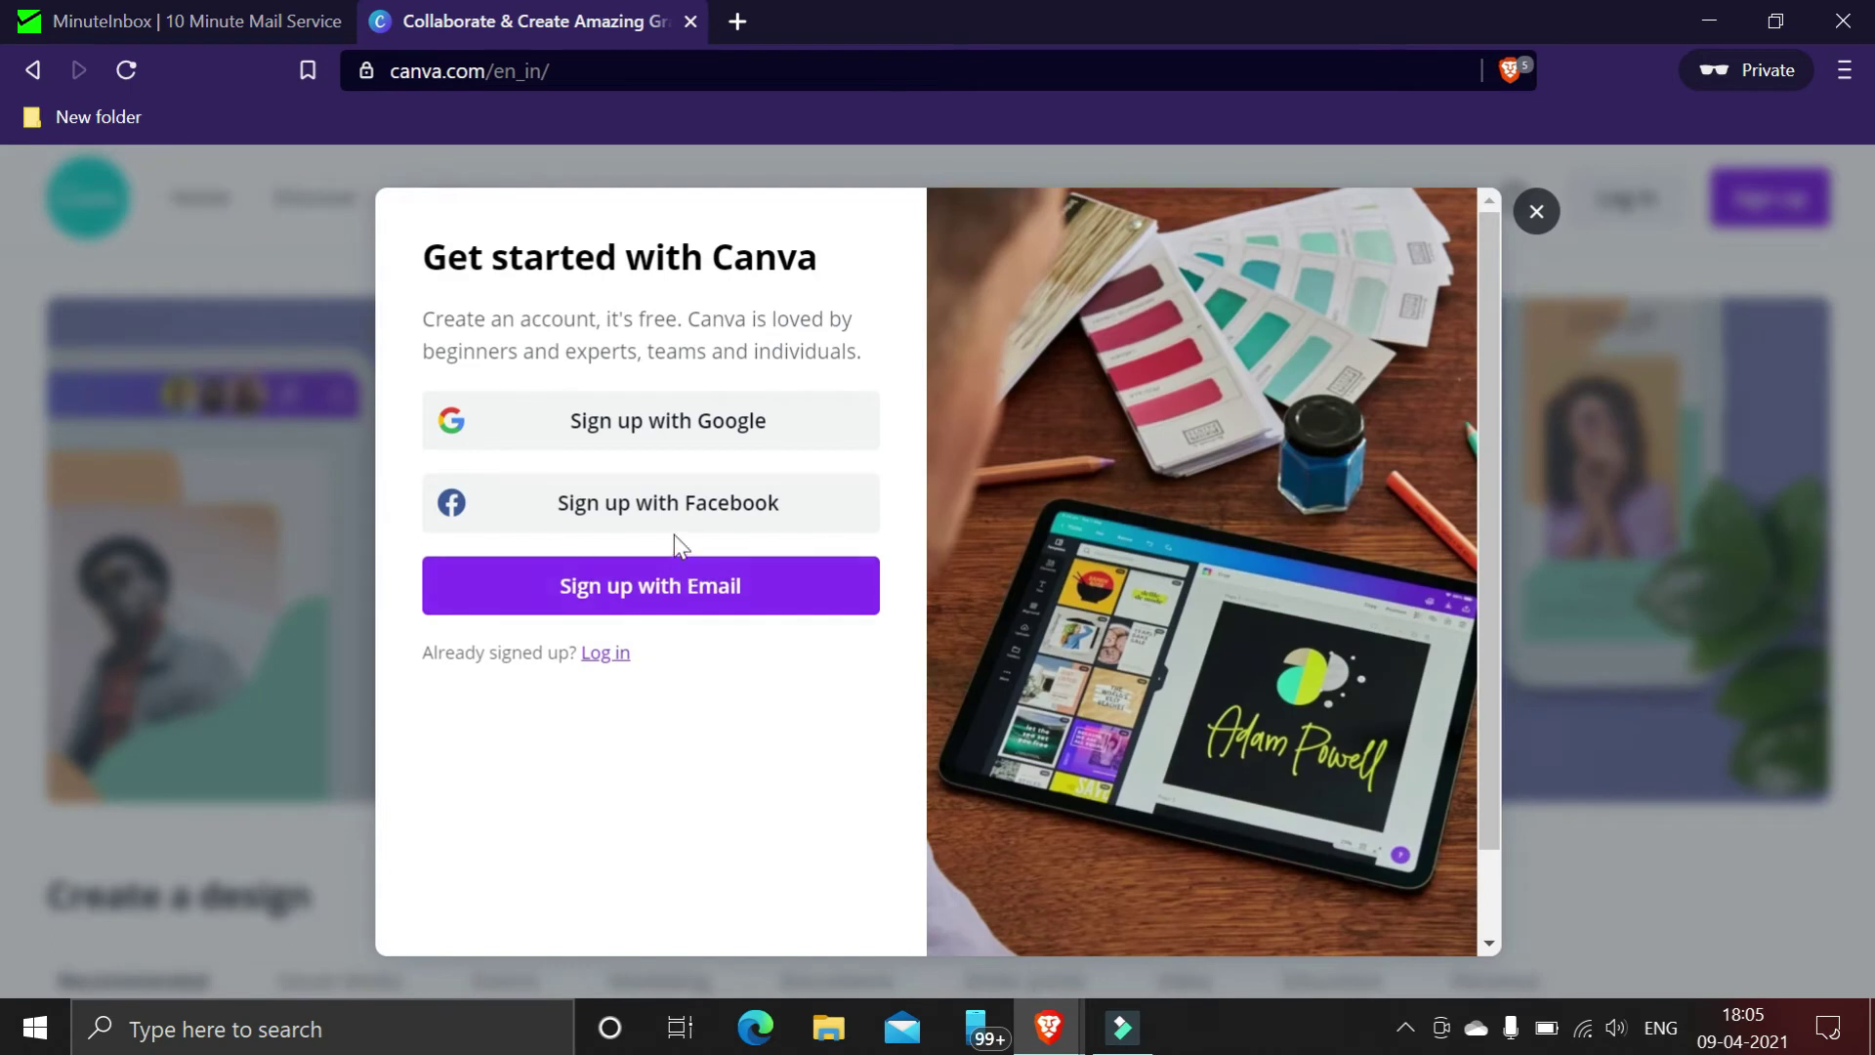
pyautogui.click(682, 591)
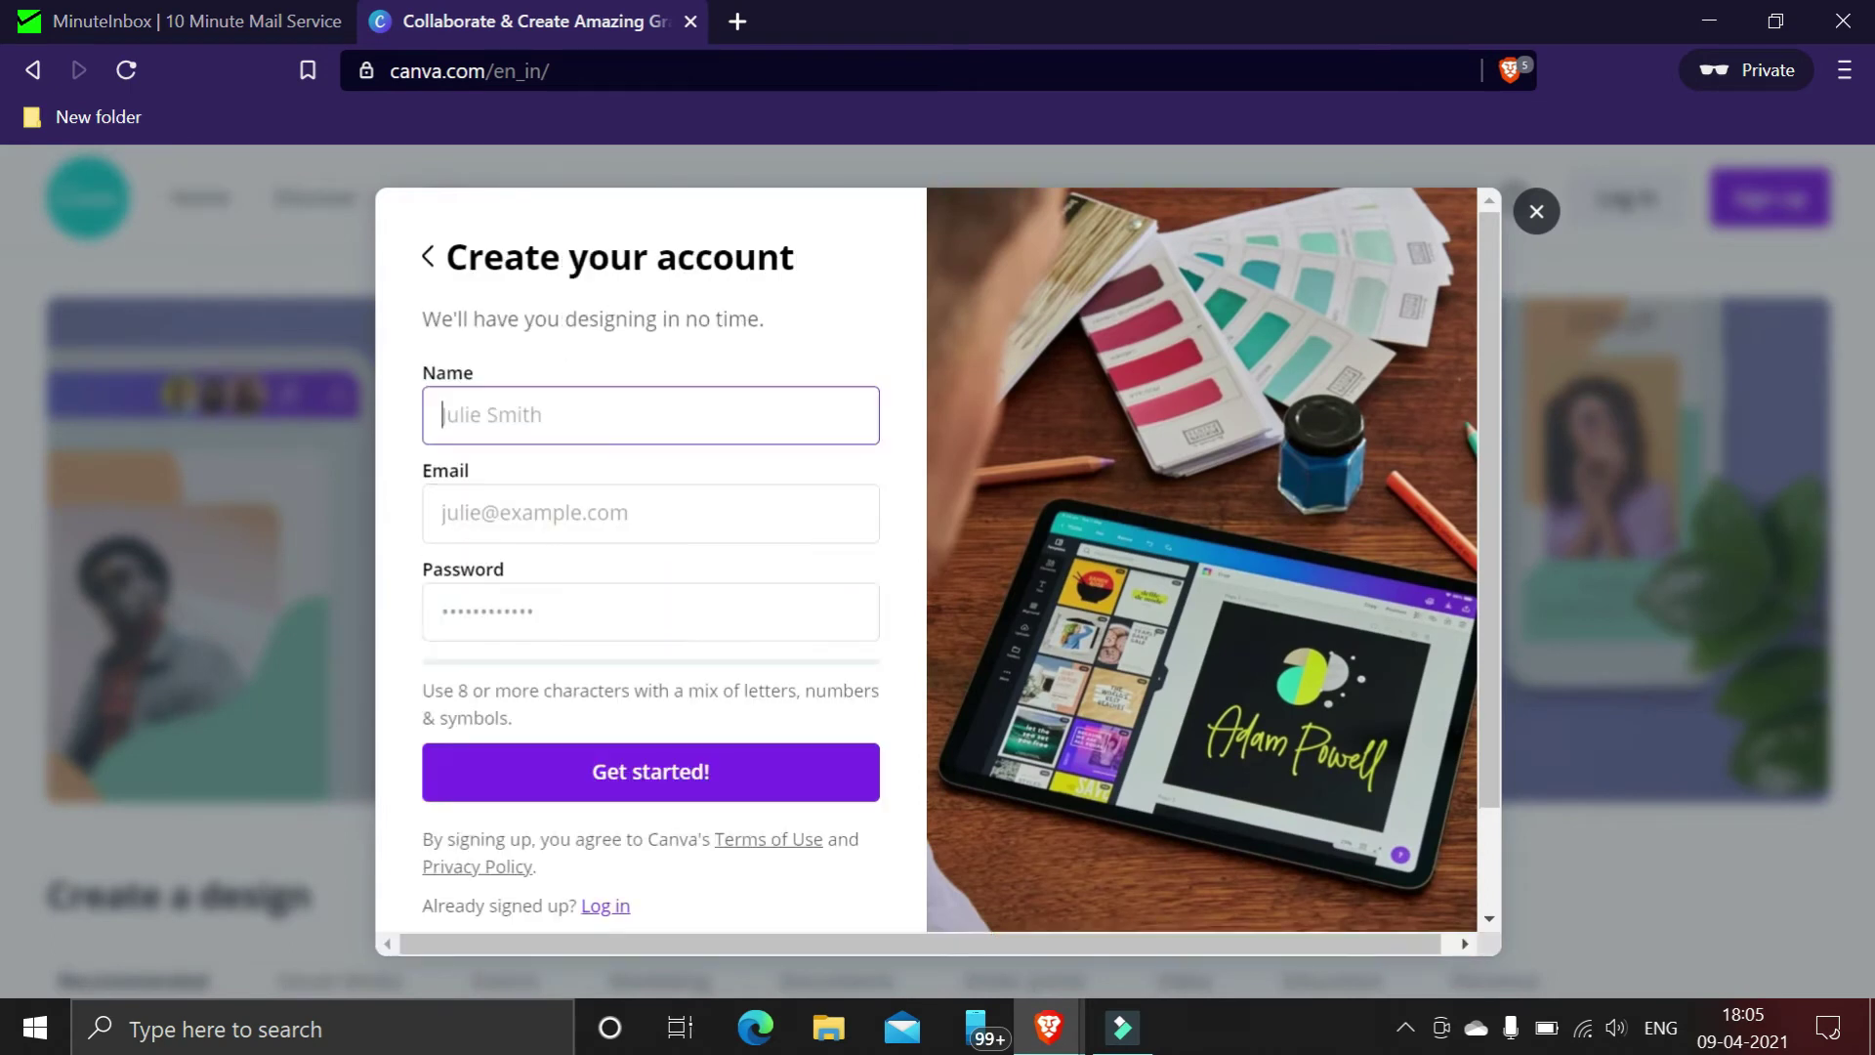
pyautogui.click(570, 412)
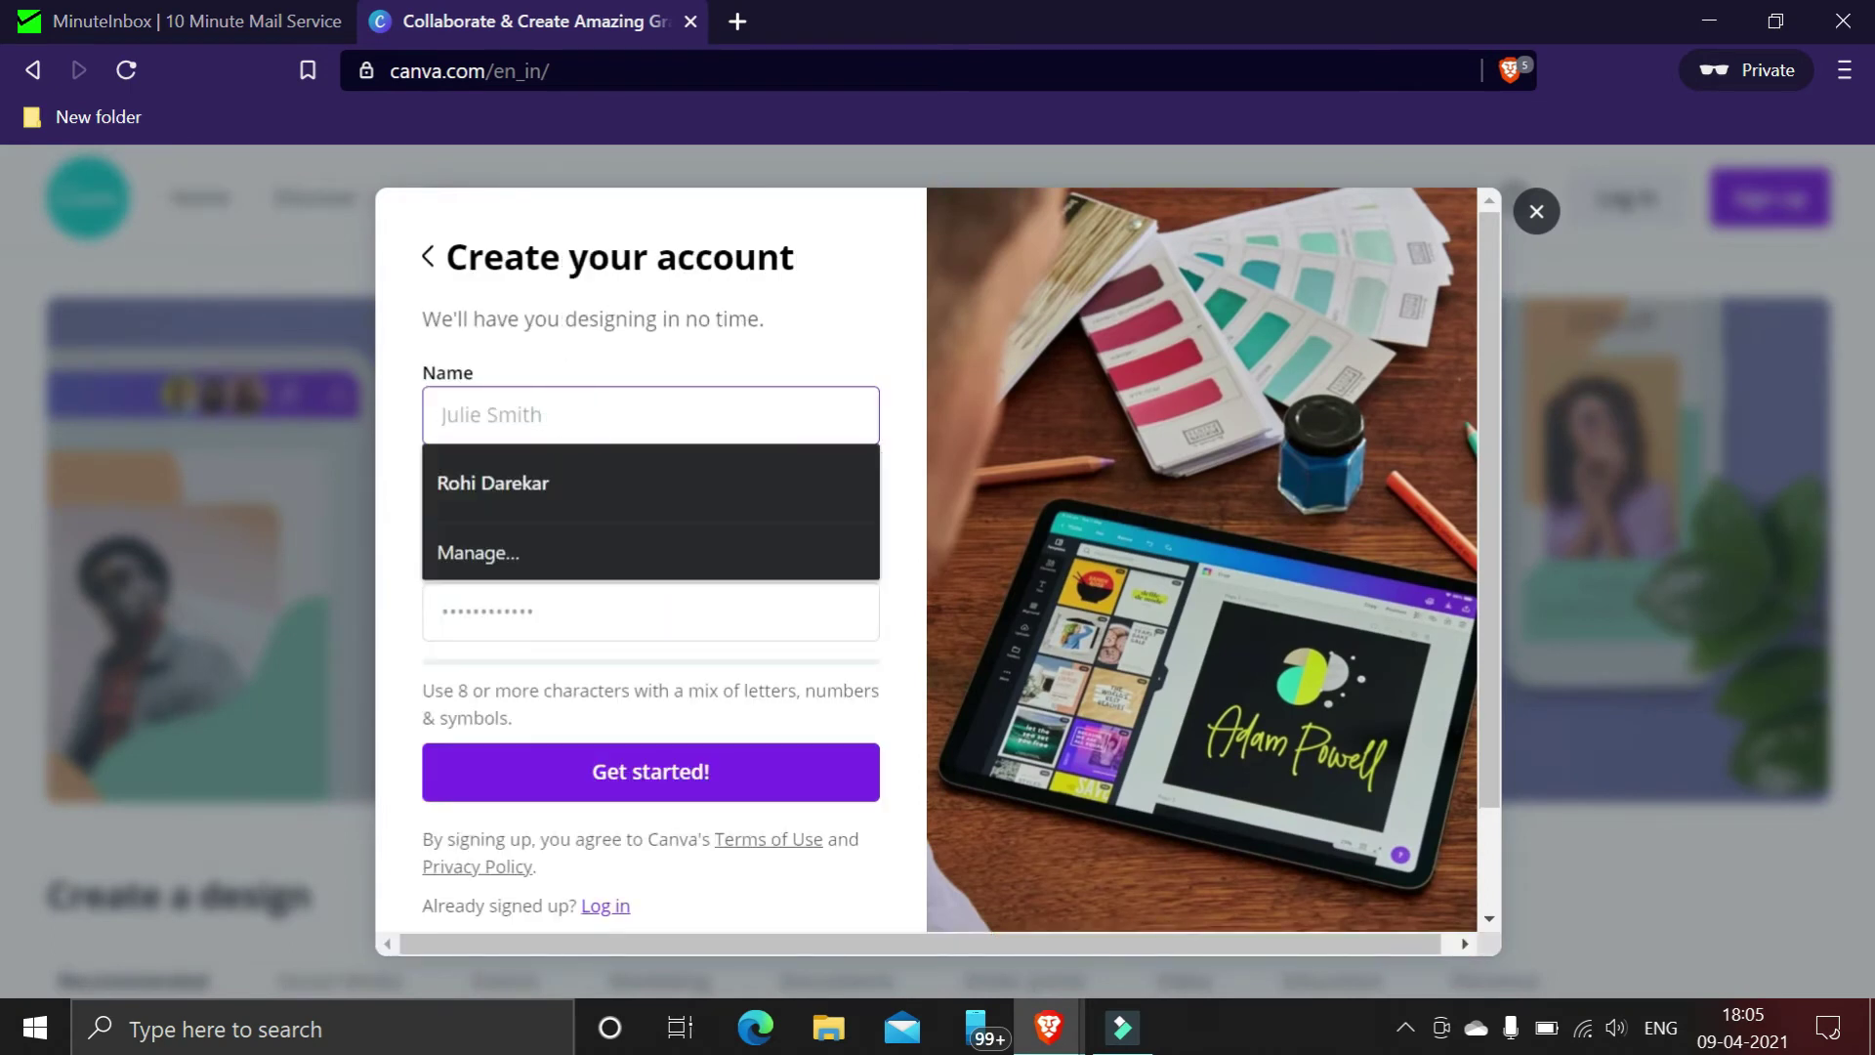
pyautogui.write('rohit')
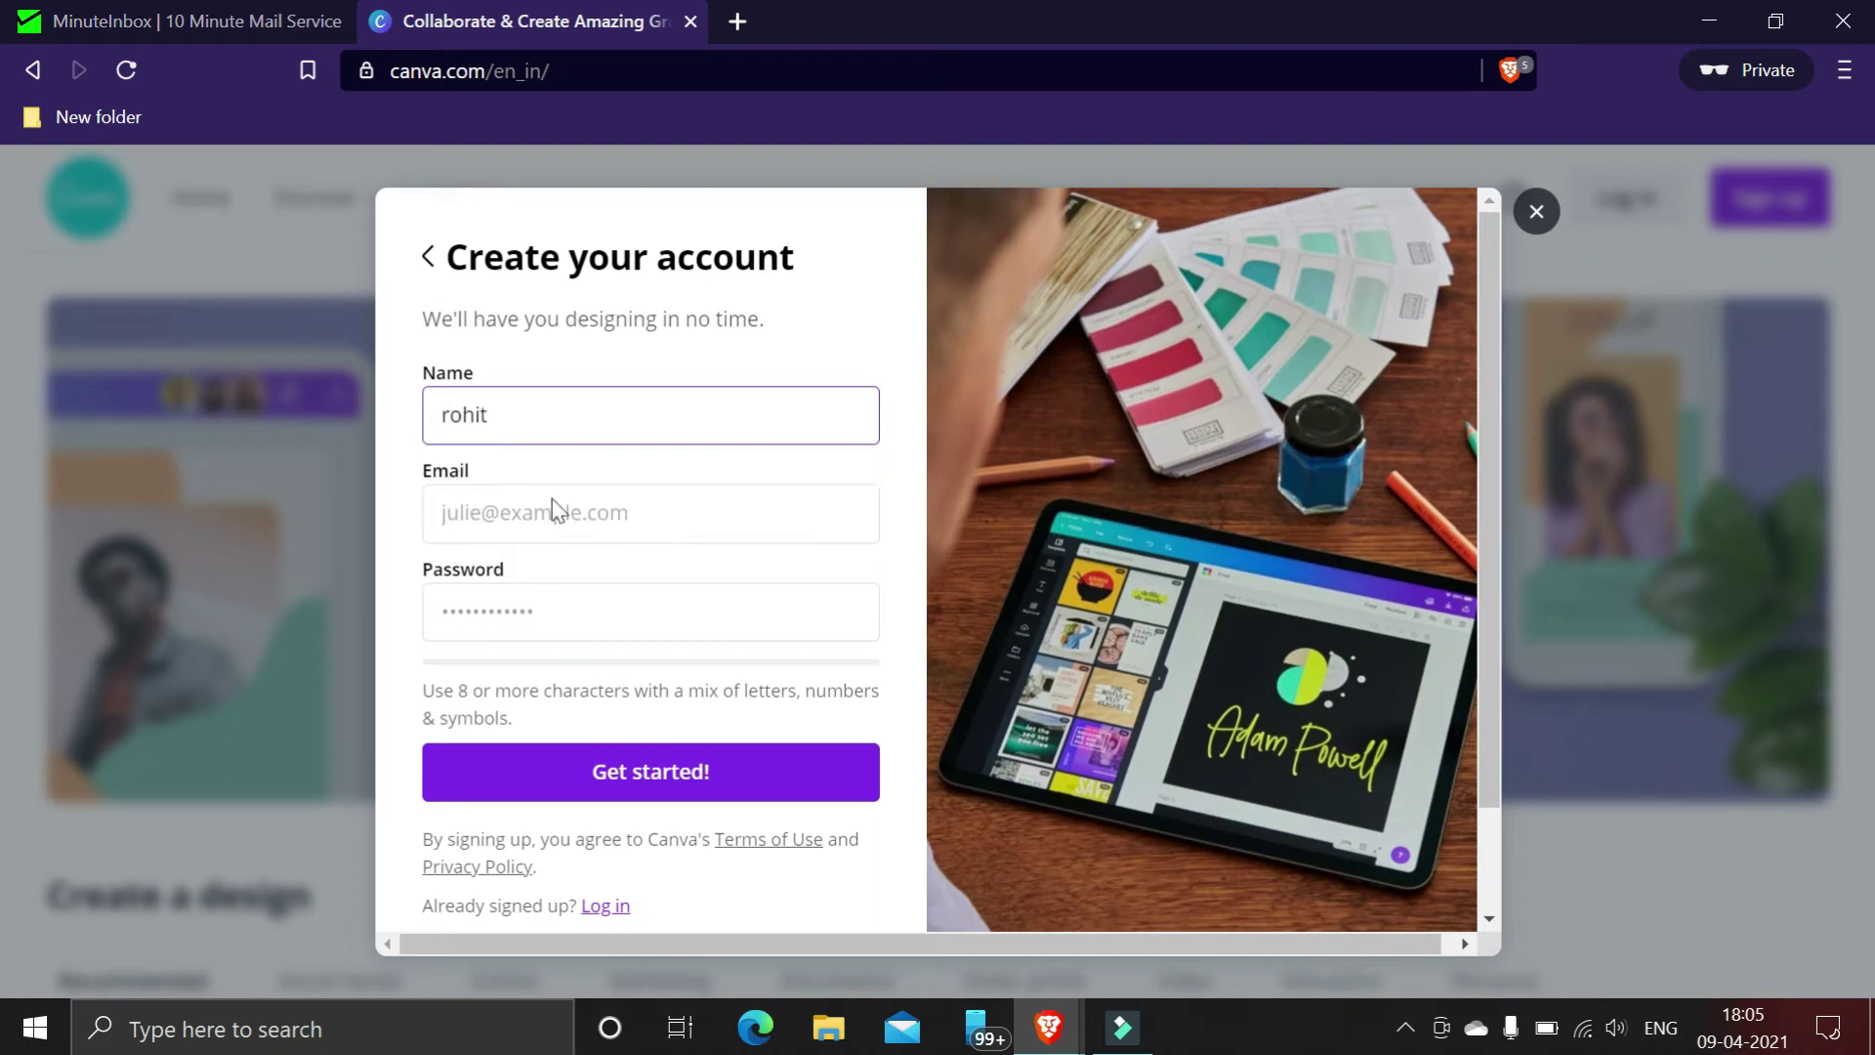
pyautogui.click(554, 509)
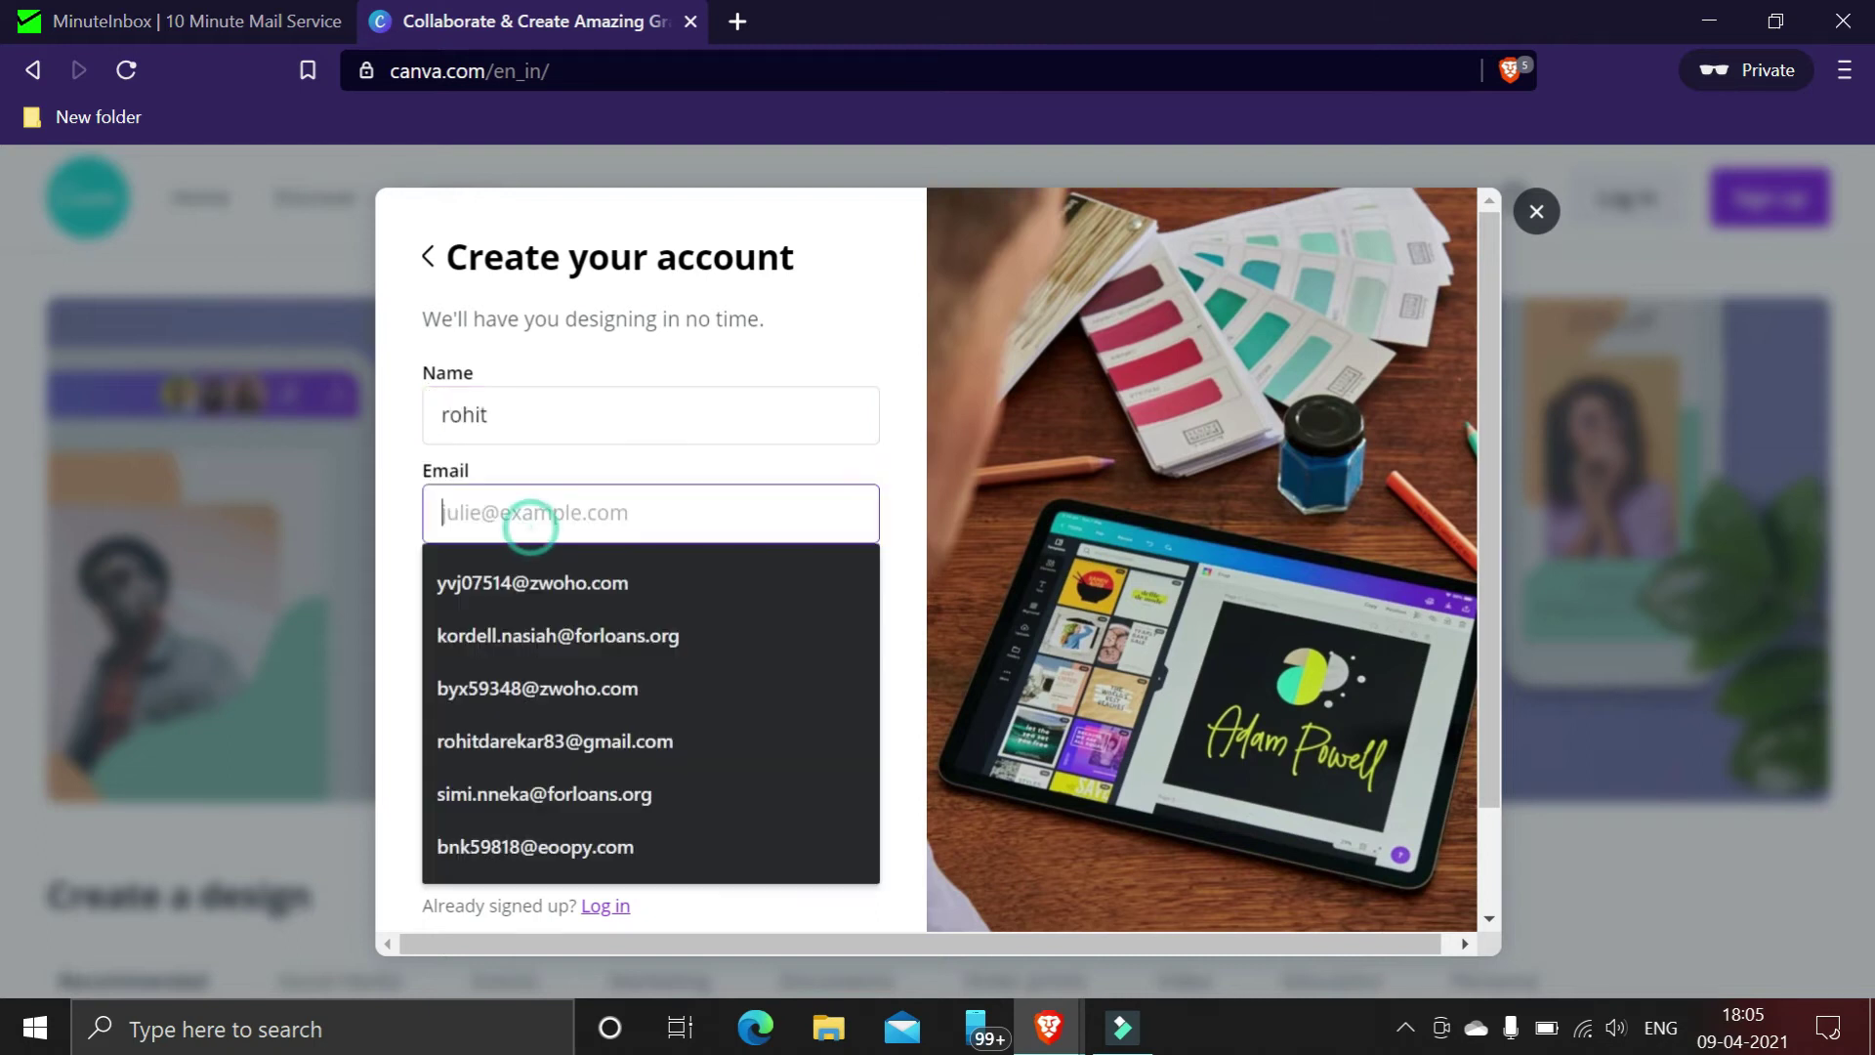
pyautogui.hotkey('ctrl', 'v')
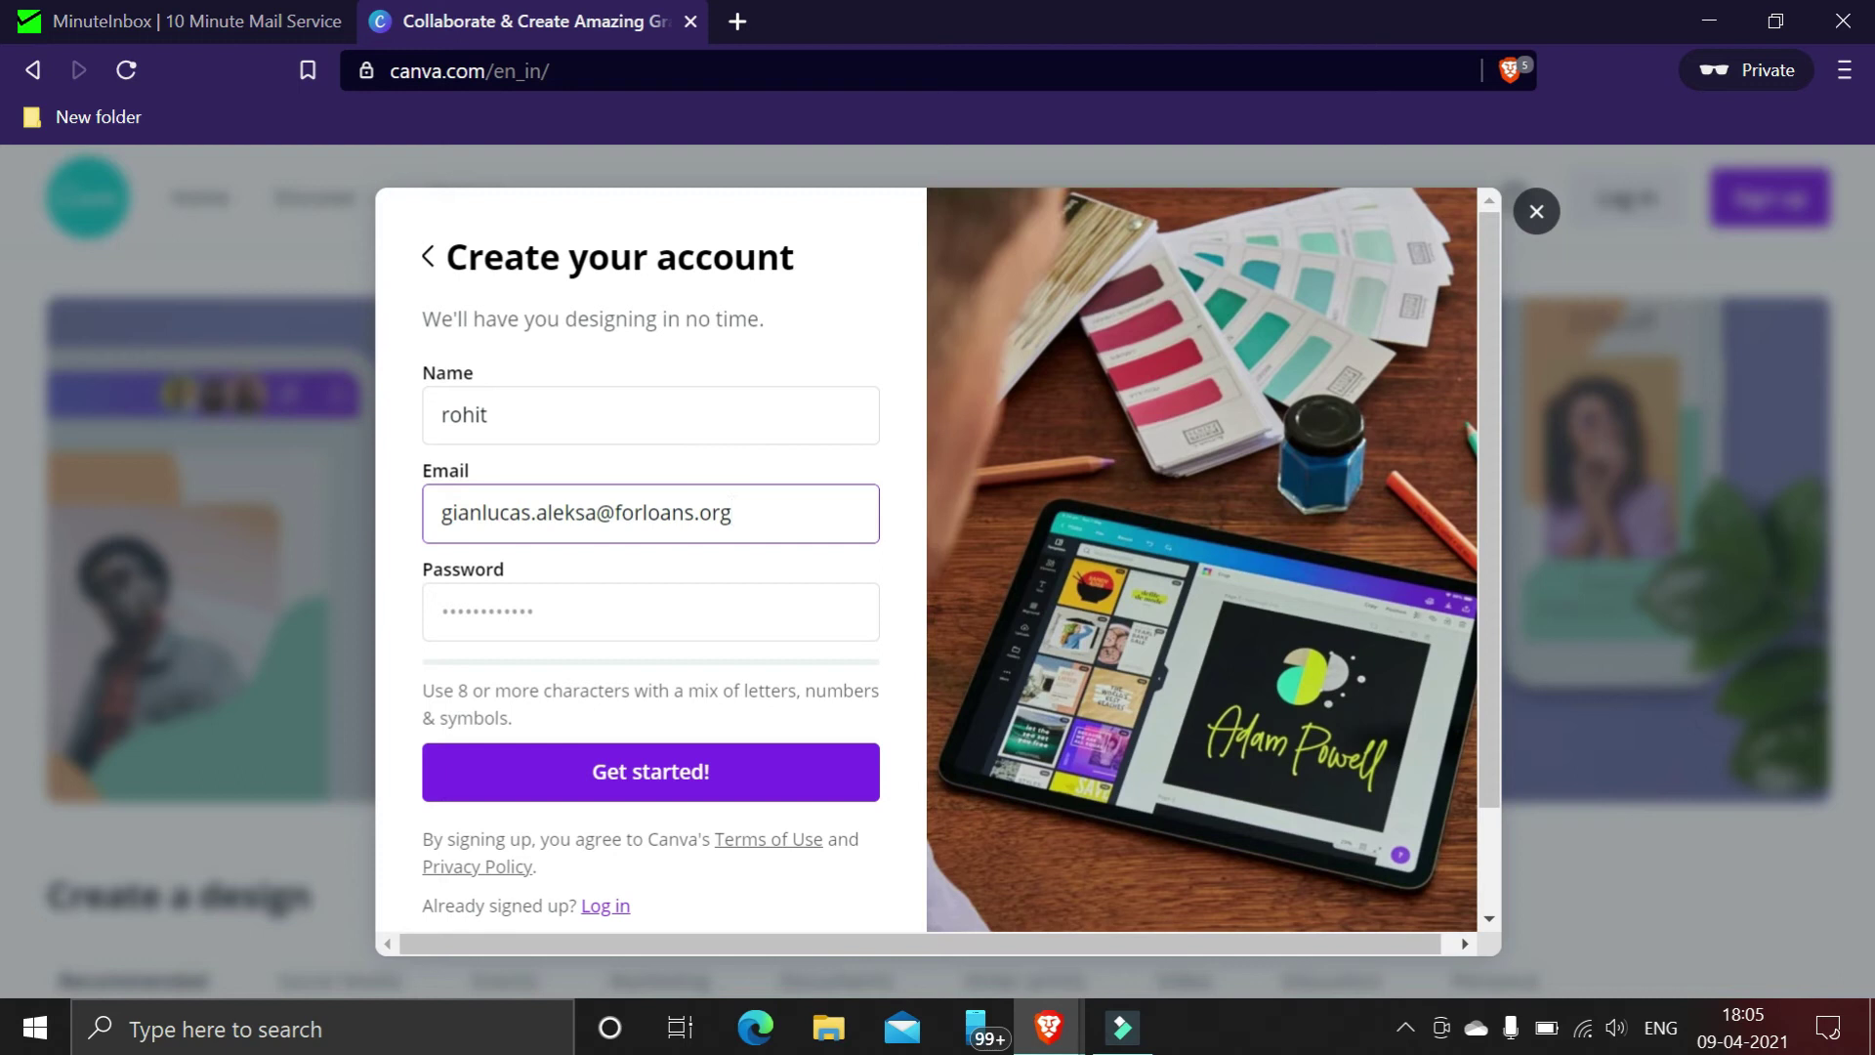
pyautogui.click(557, 609)
pyautogui.write('***********')
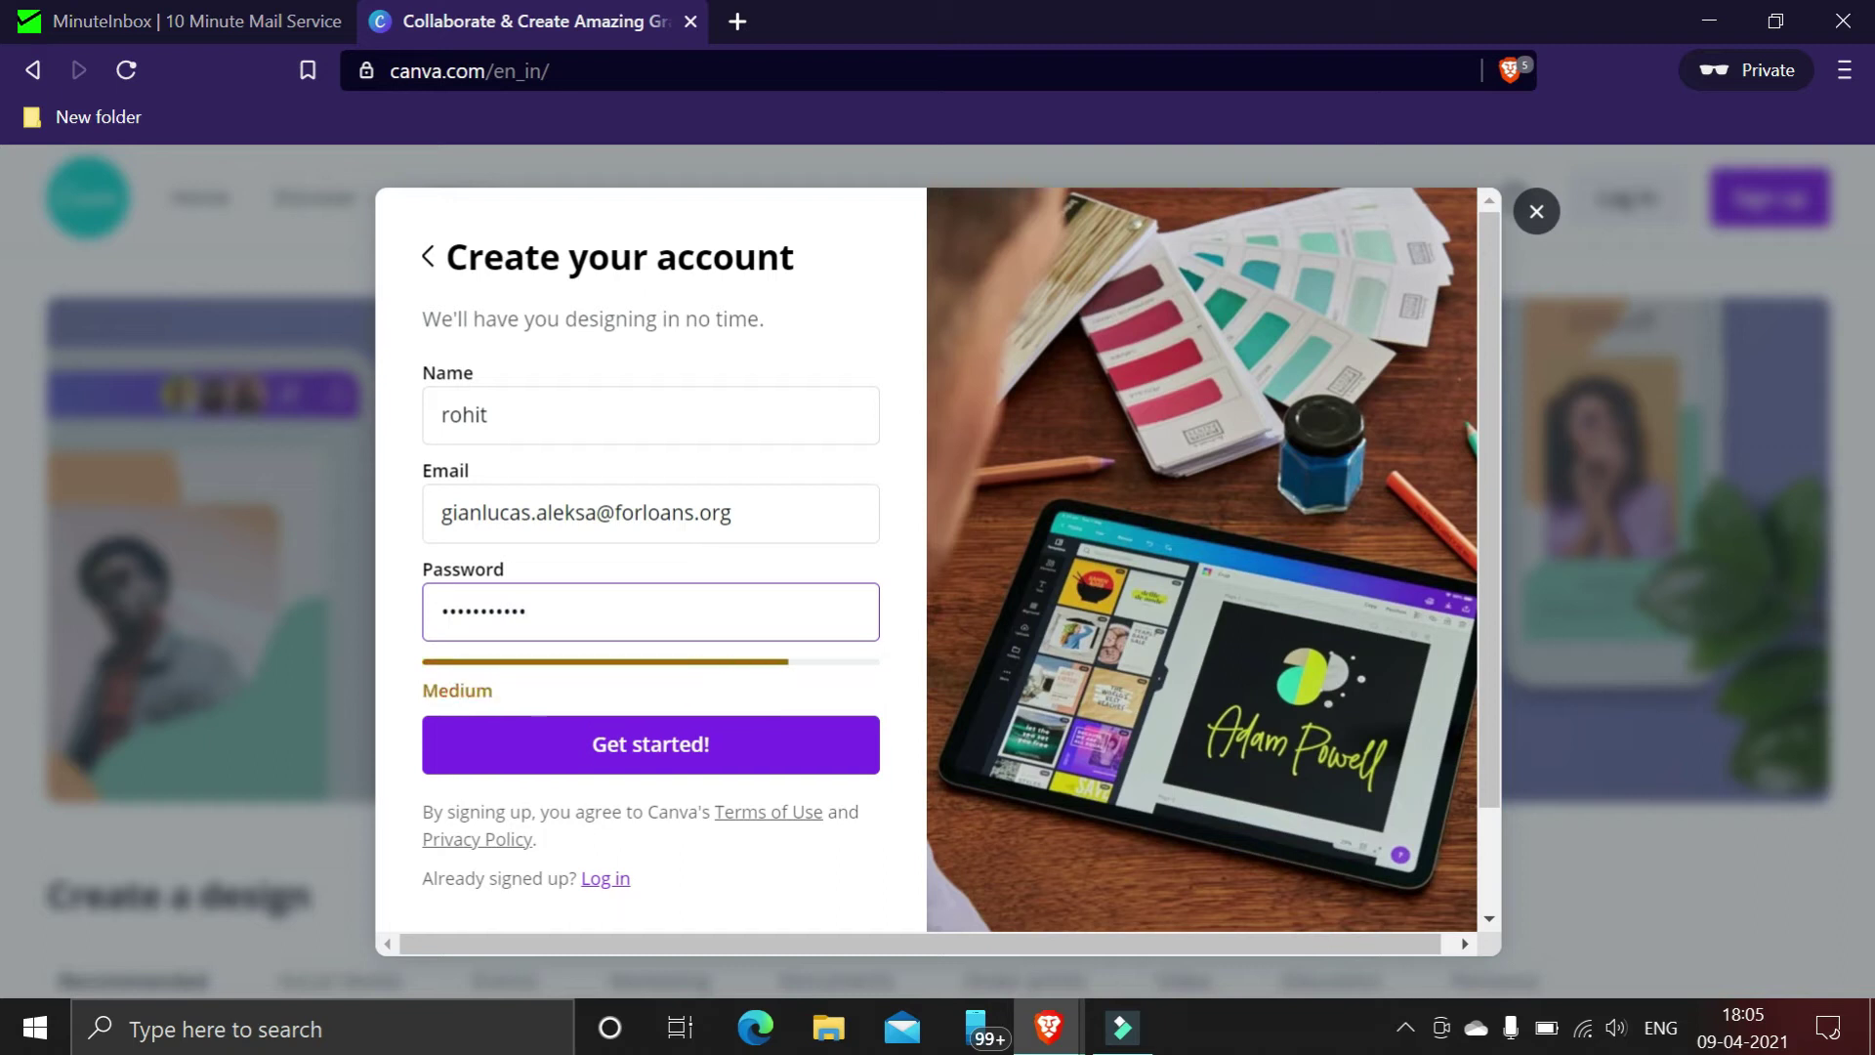
pyautogui.click(614, 747)
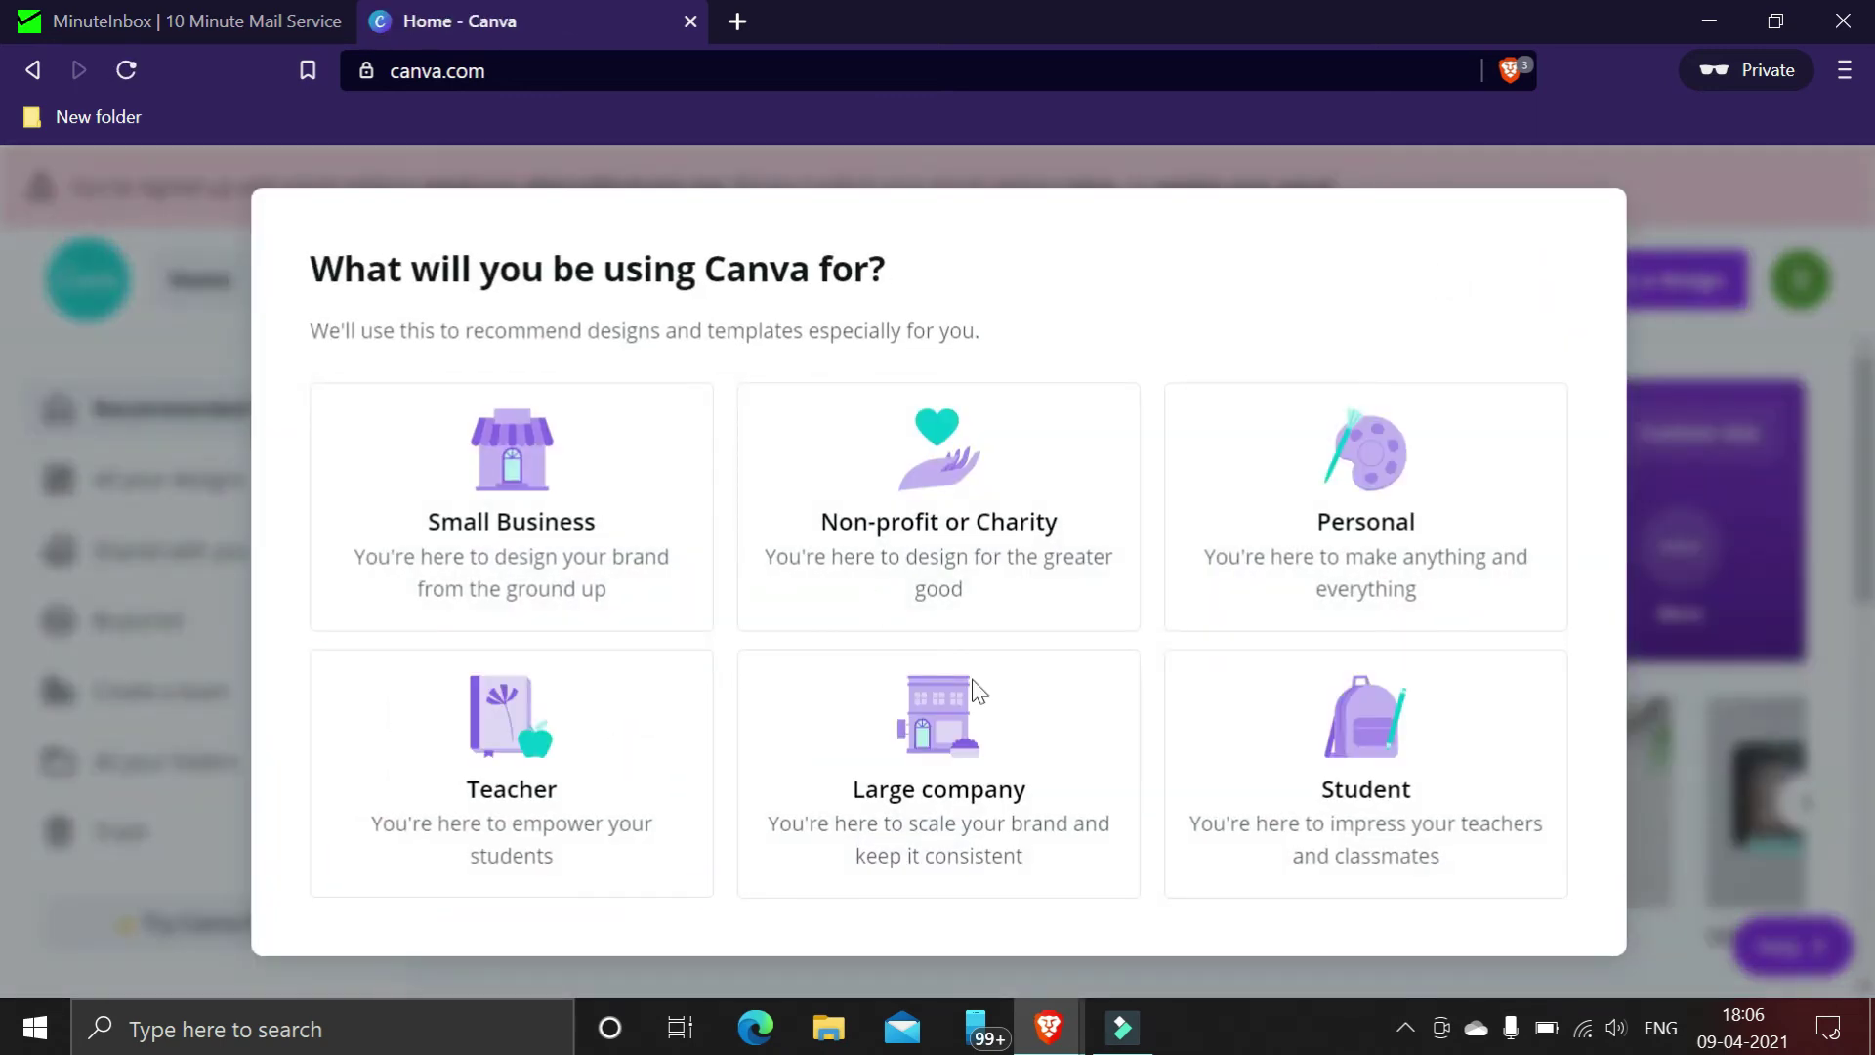
# - Complete the Canva onboarding with Personal use, declining the Canva Pro trial, and start a Logo design
pyautogui.click(1272, 564)
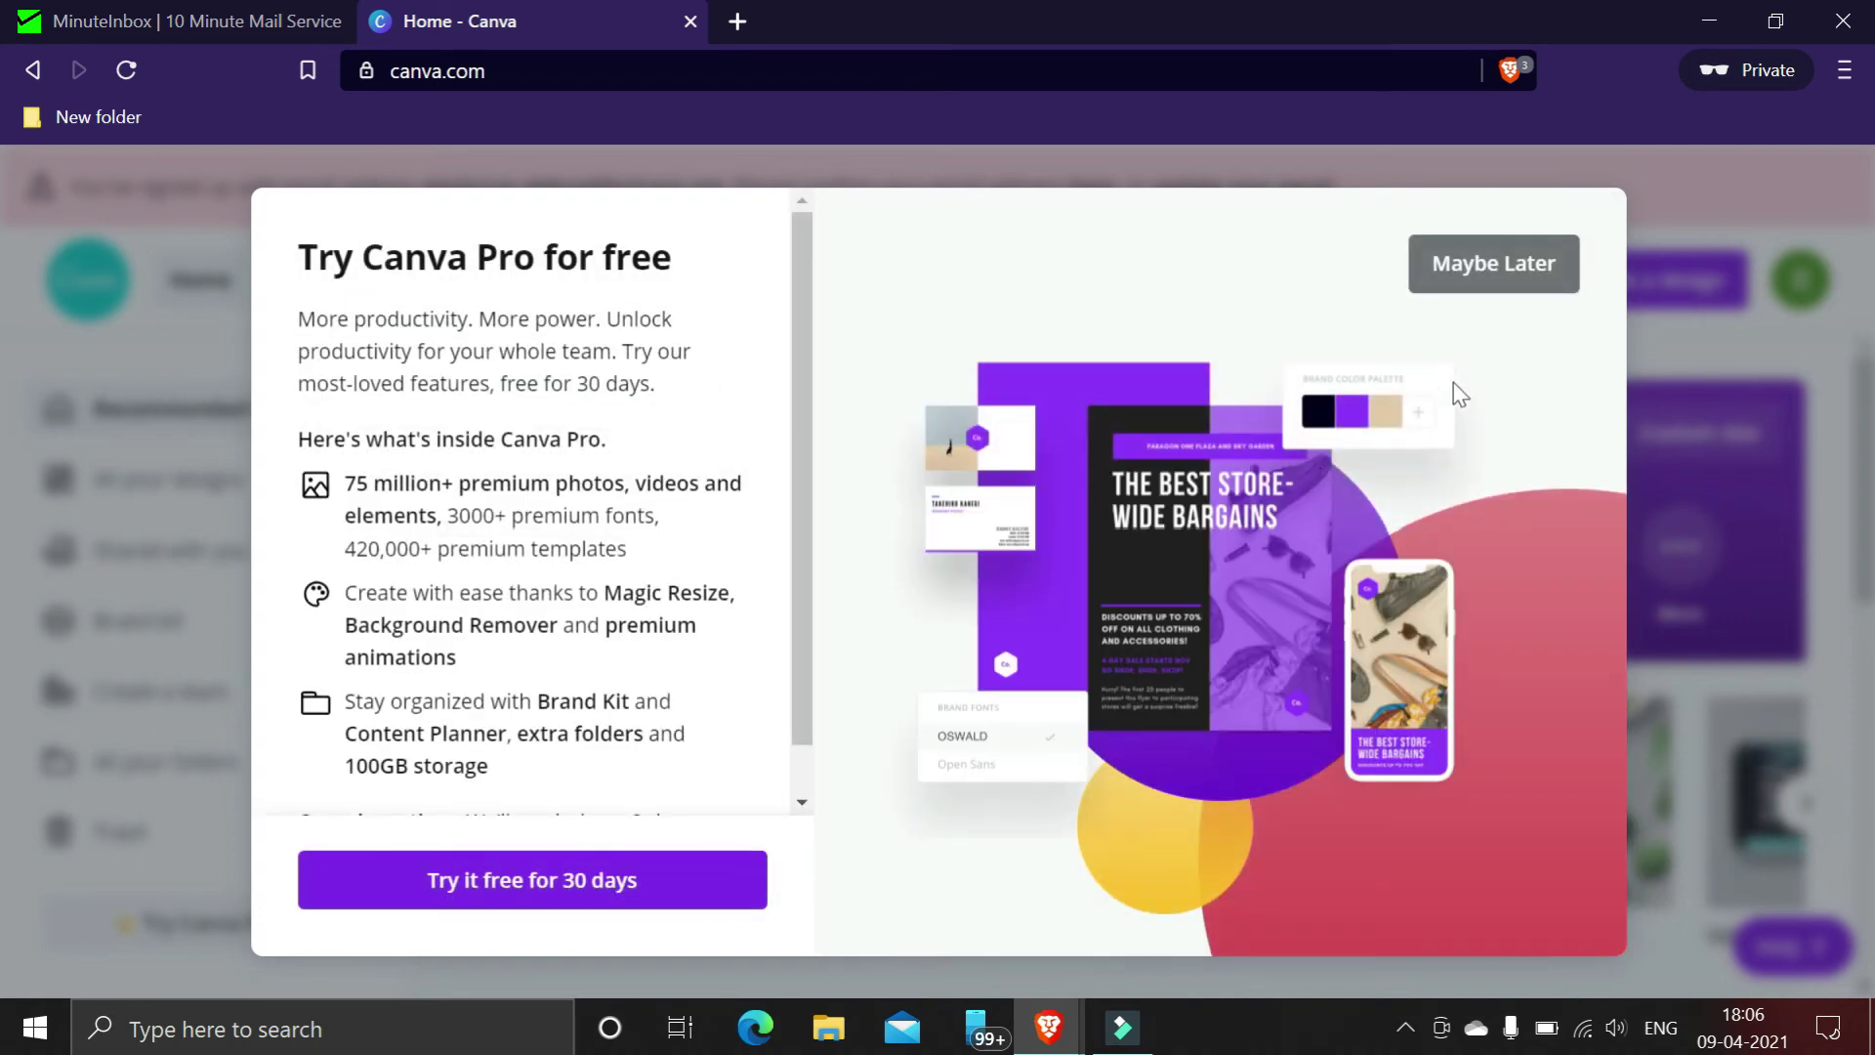
pyautogui.click(1498, 267)
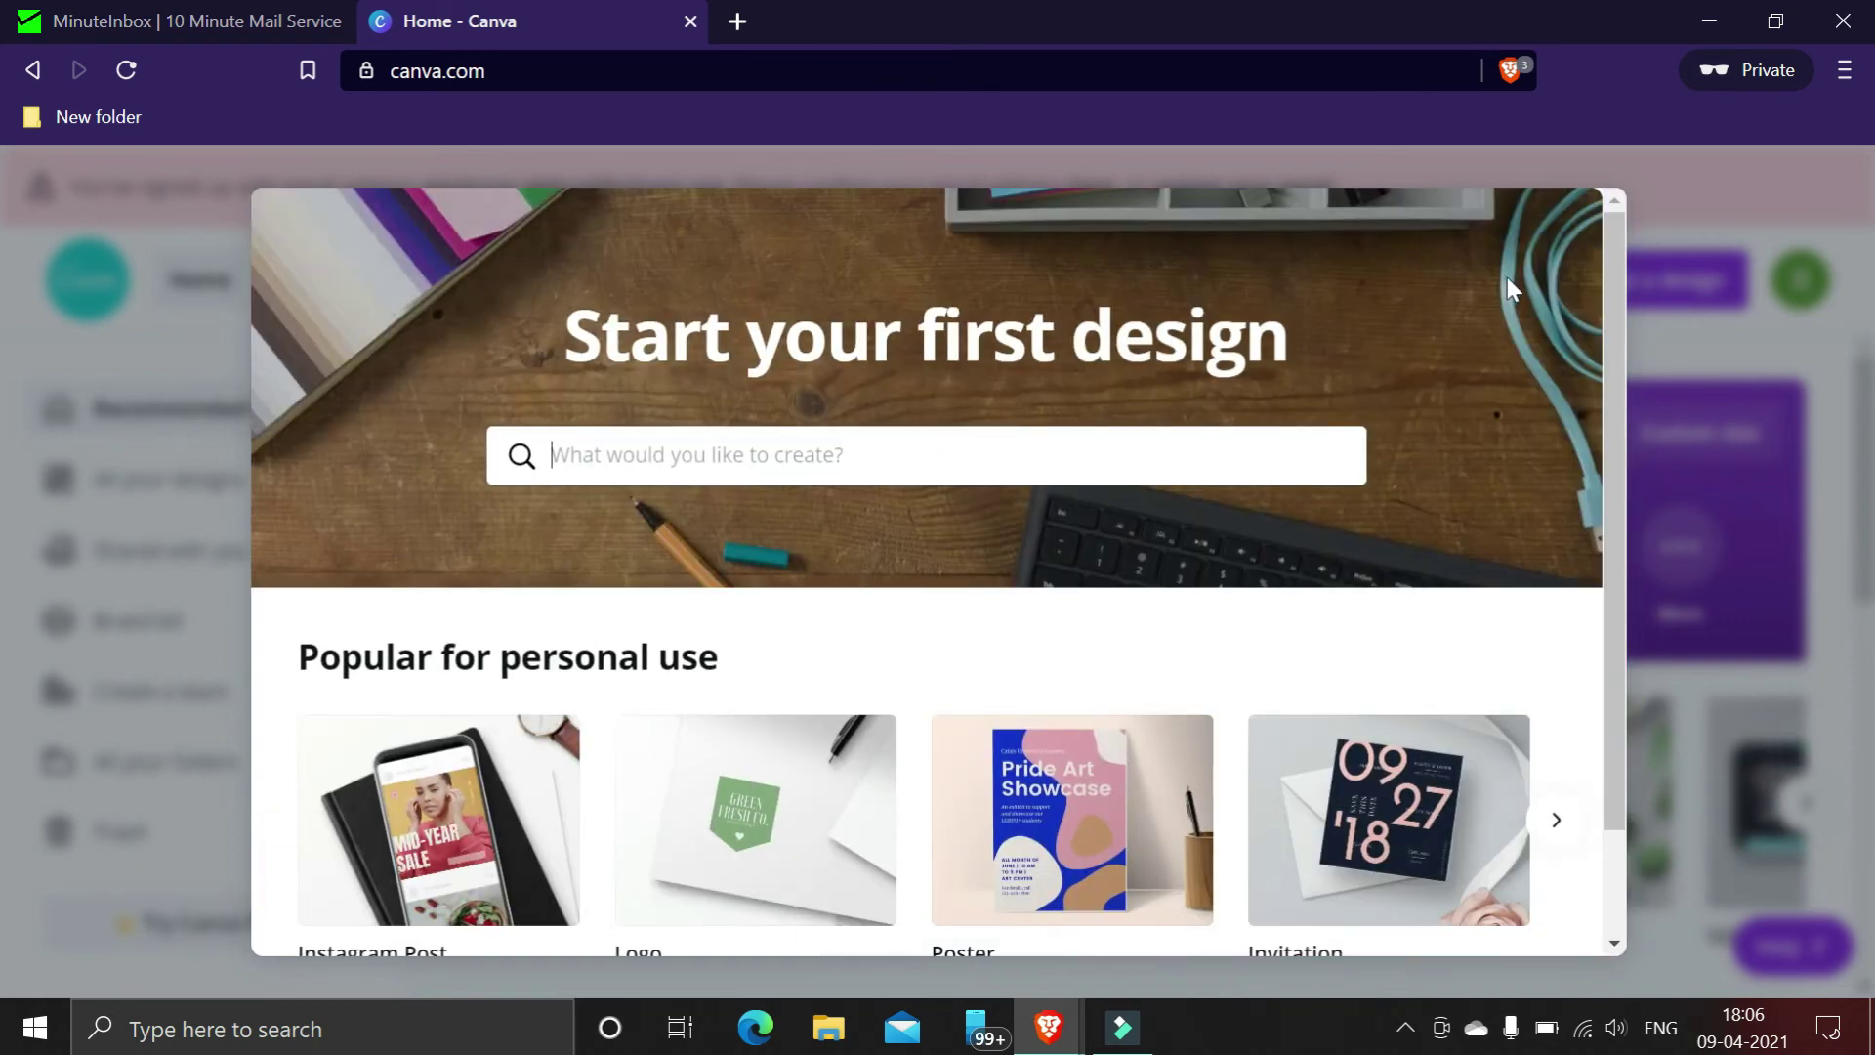
pyautogui.scroll(-1, 928, 586)
pyautogui.click(691, 699)
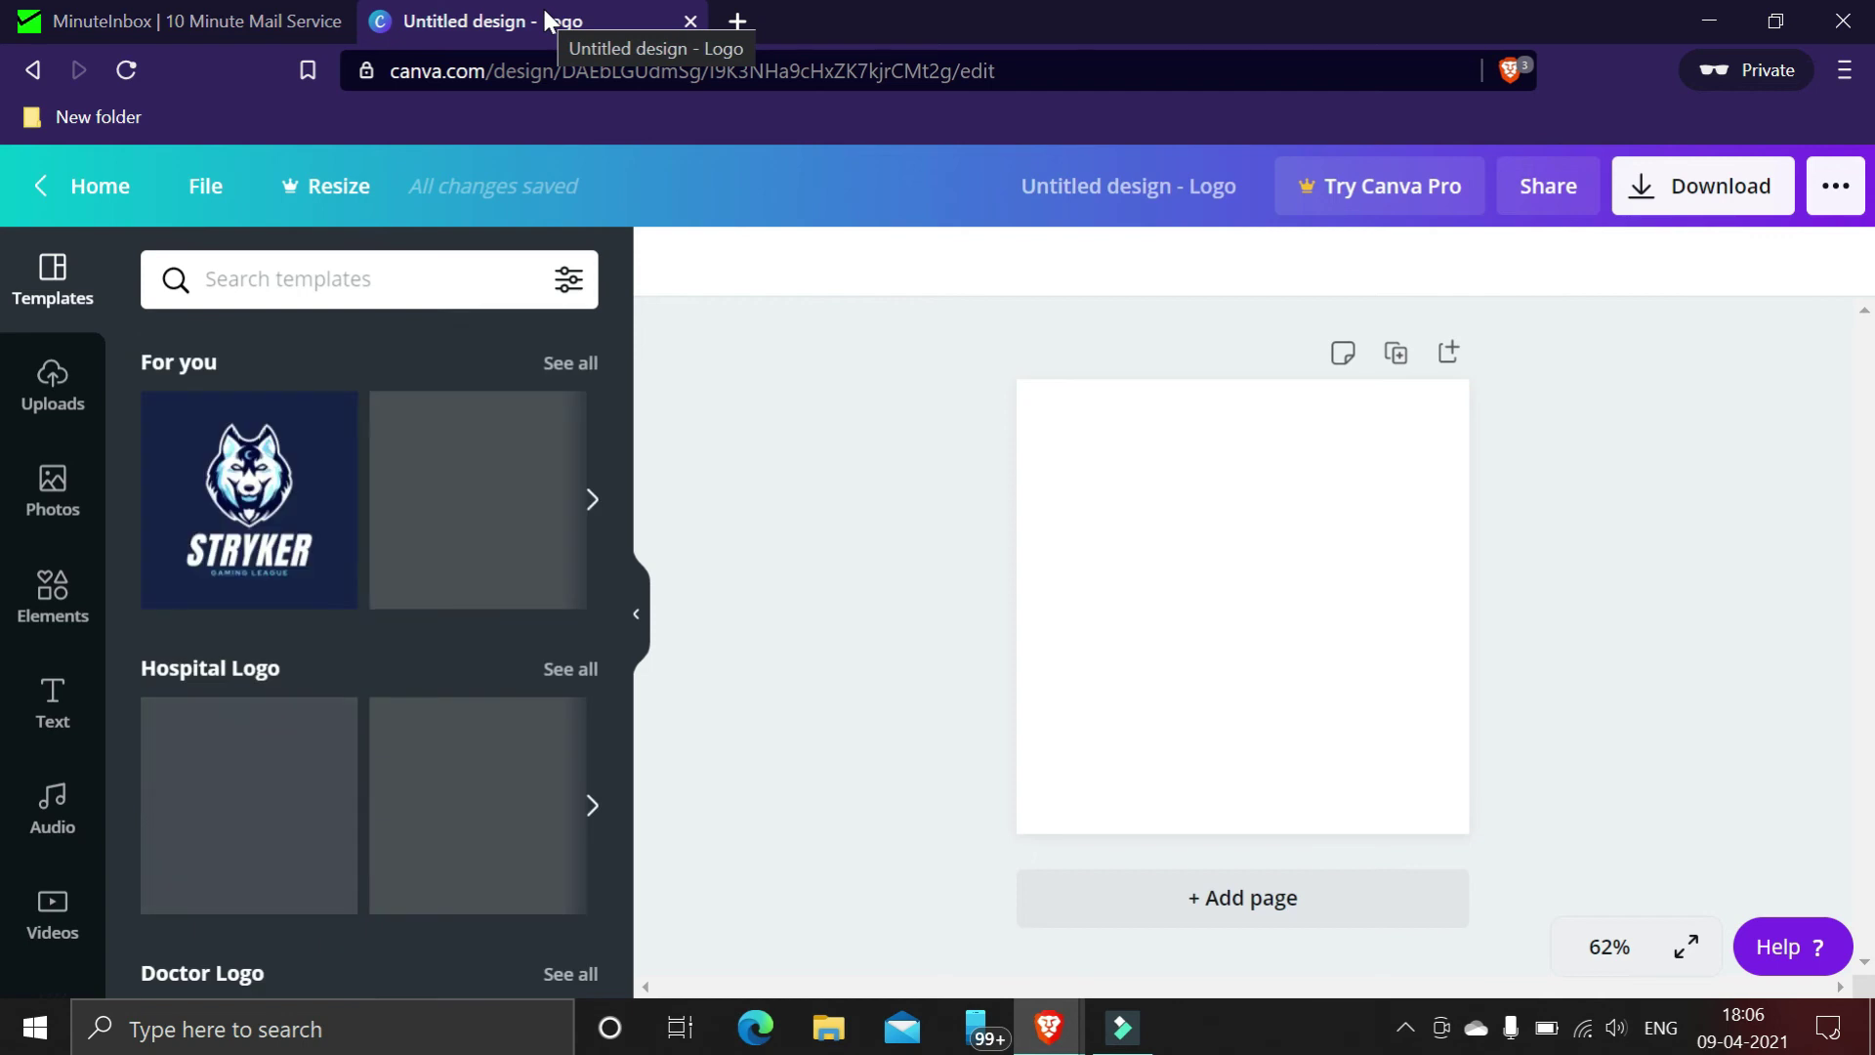
# - Open Canva's "Confirm your email" message in the MinuteInbox mailbox and confirm the email address from it
pyautogui.click(105, 12)
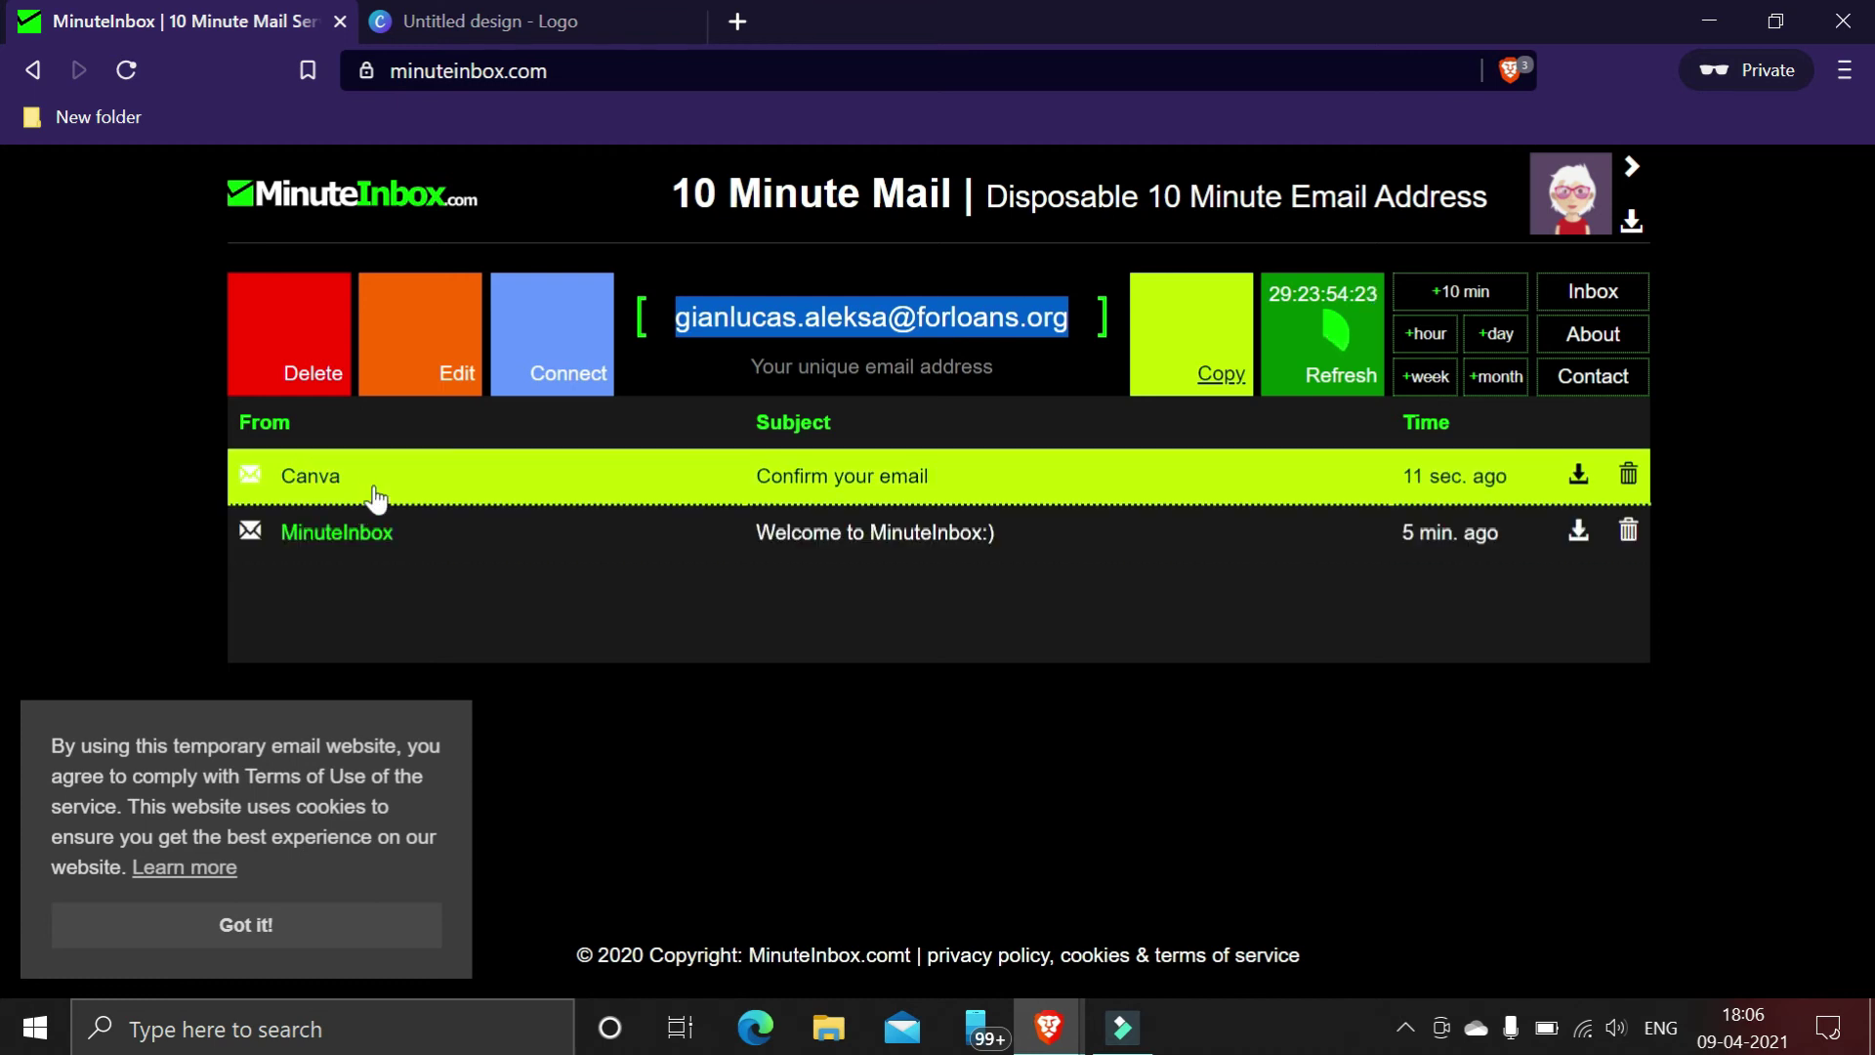
pyautogui.doubleClick(332, 476)
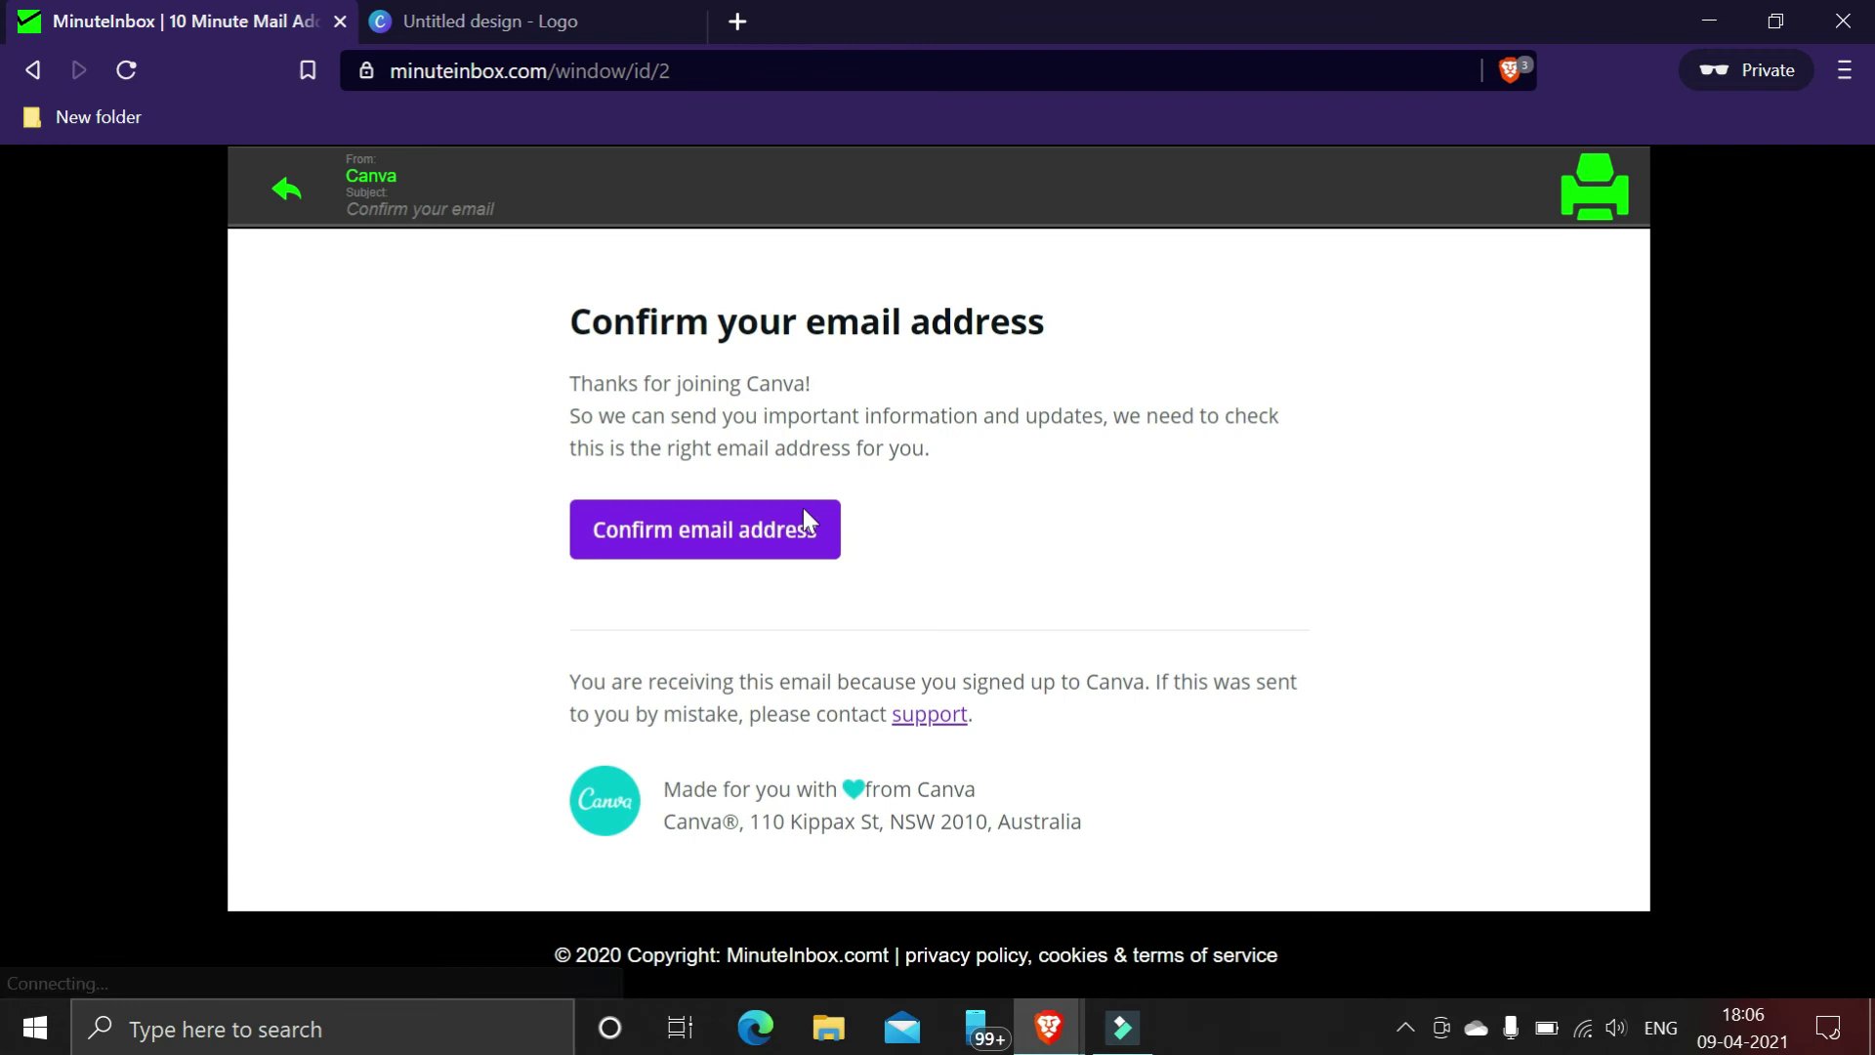
pyautogui.click(744, 530)
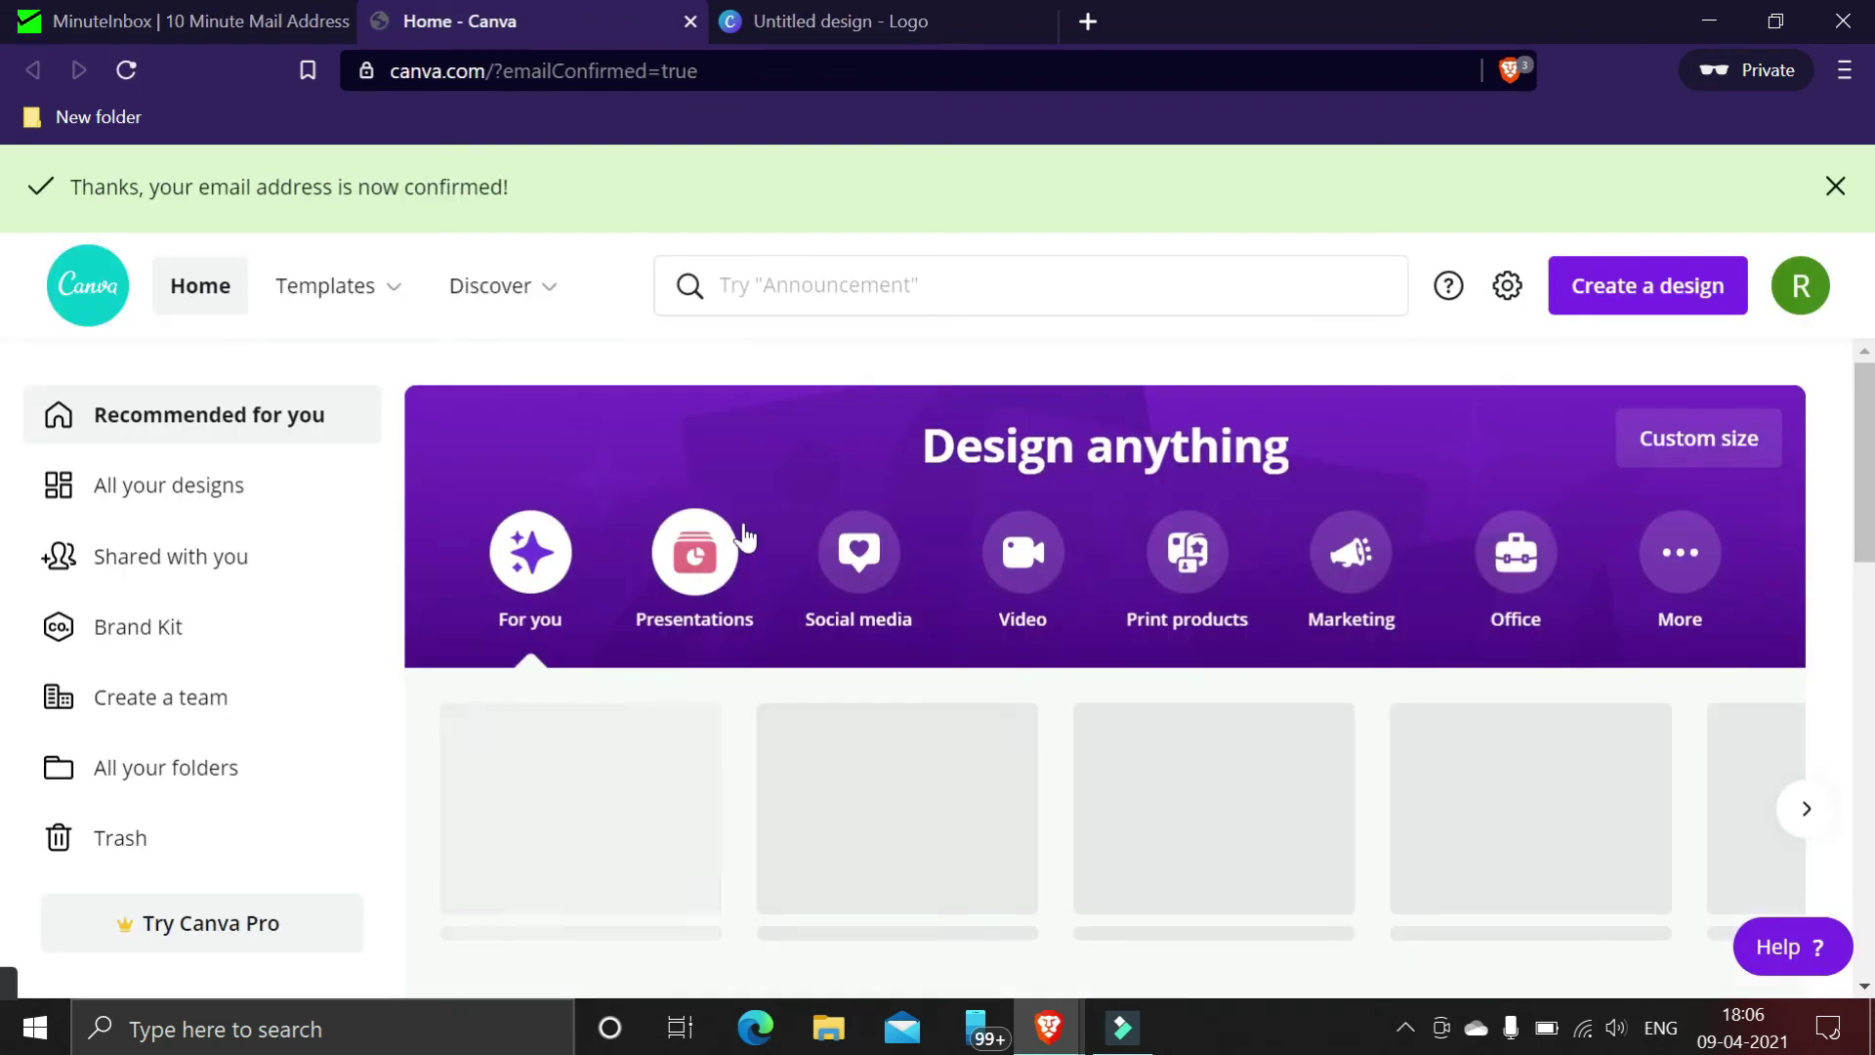
# - Review the new Canva account's profile details and the messages received in the temporary inbox
pyautogui.click(1799, 286)
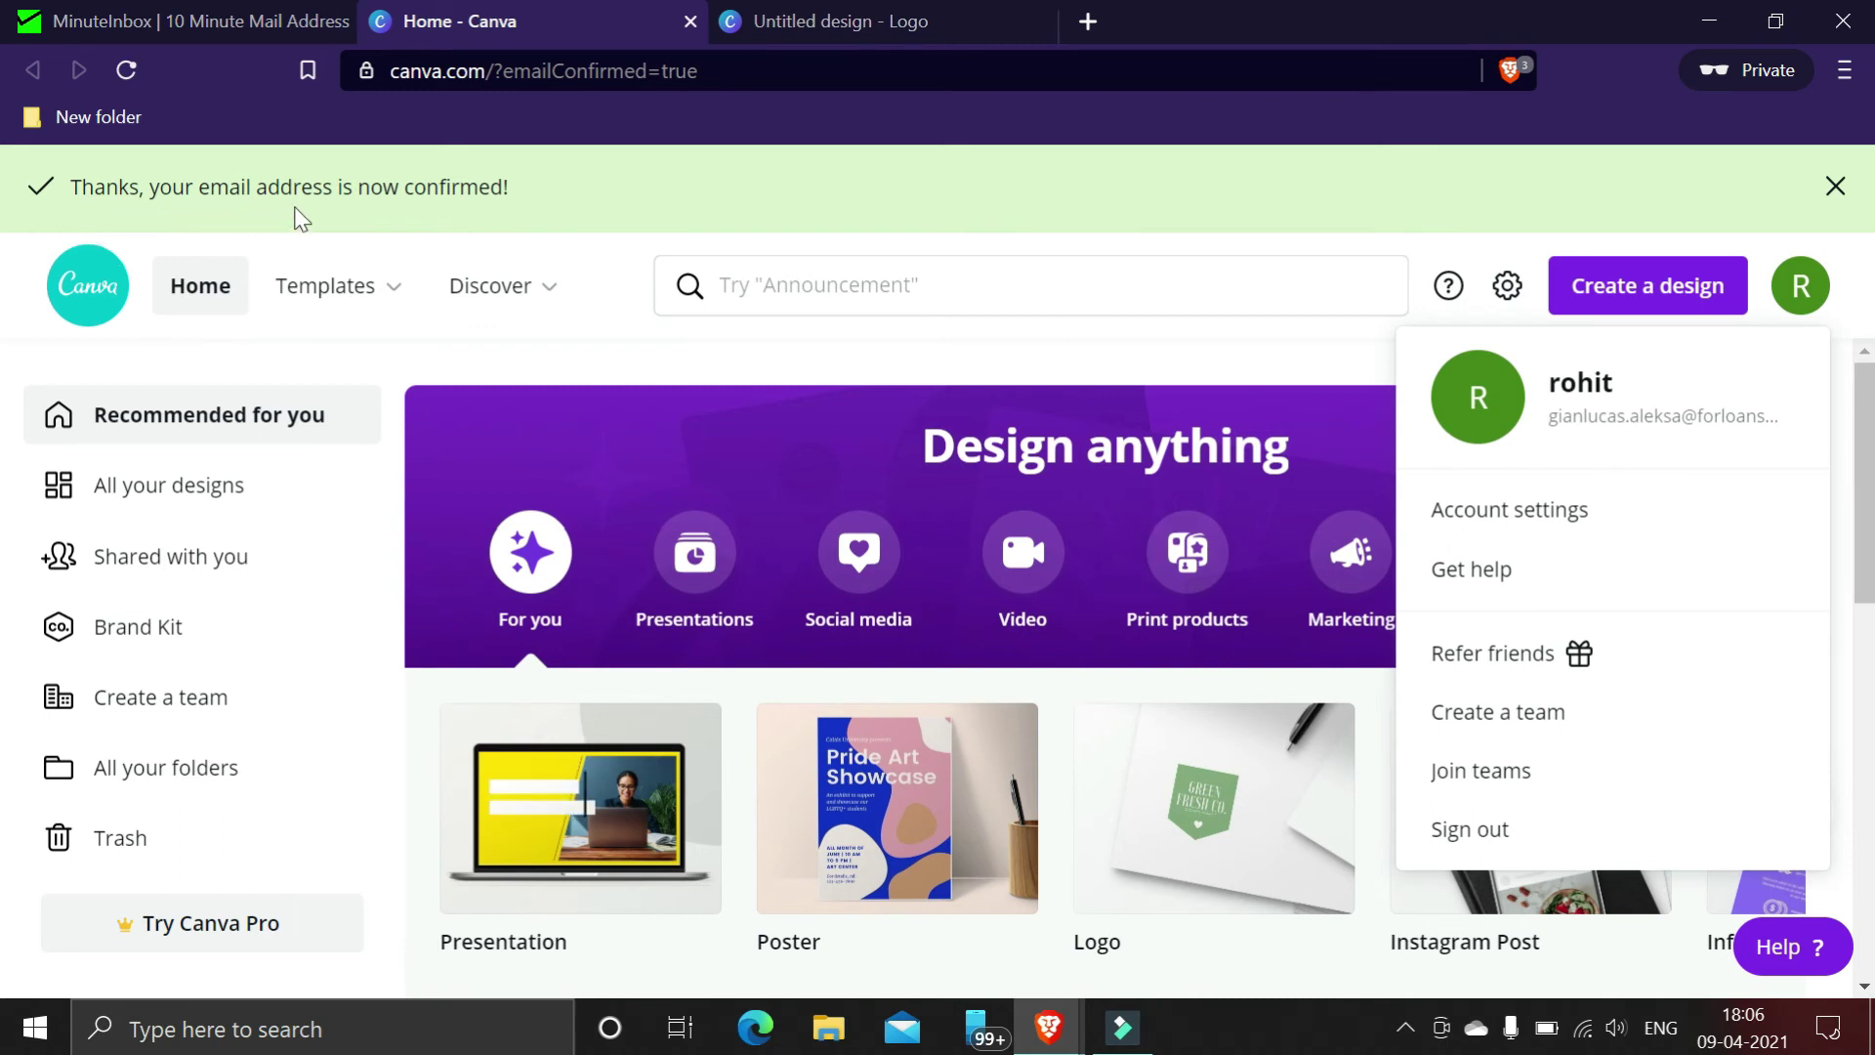
pyautogui.click(174, 16)
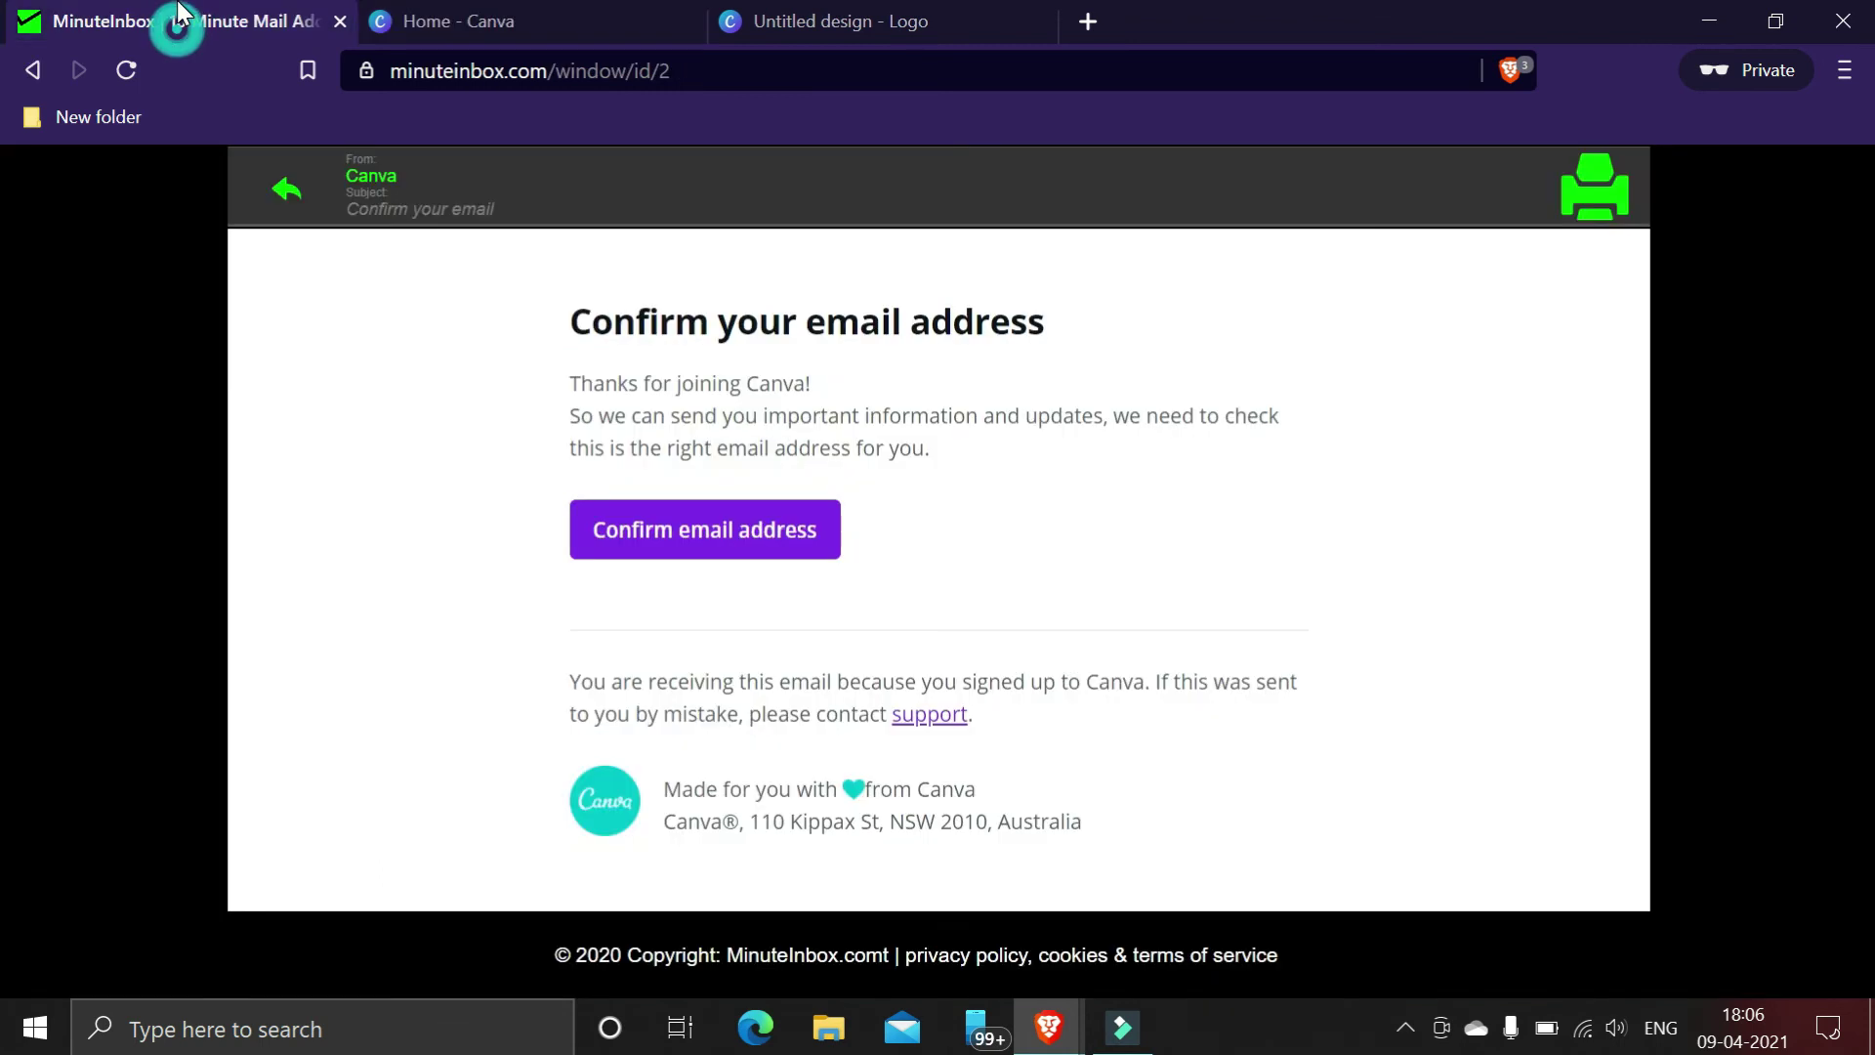
pyautogui.click(286, 189)
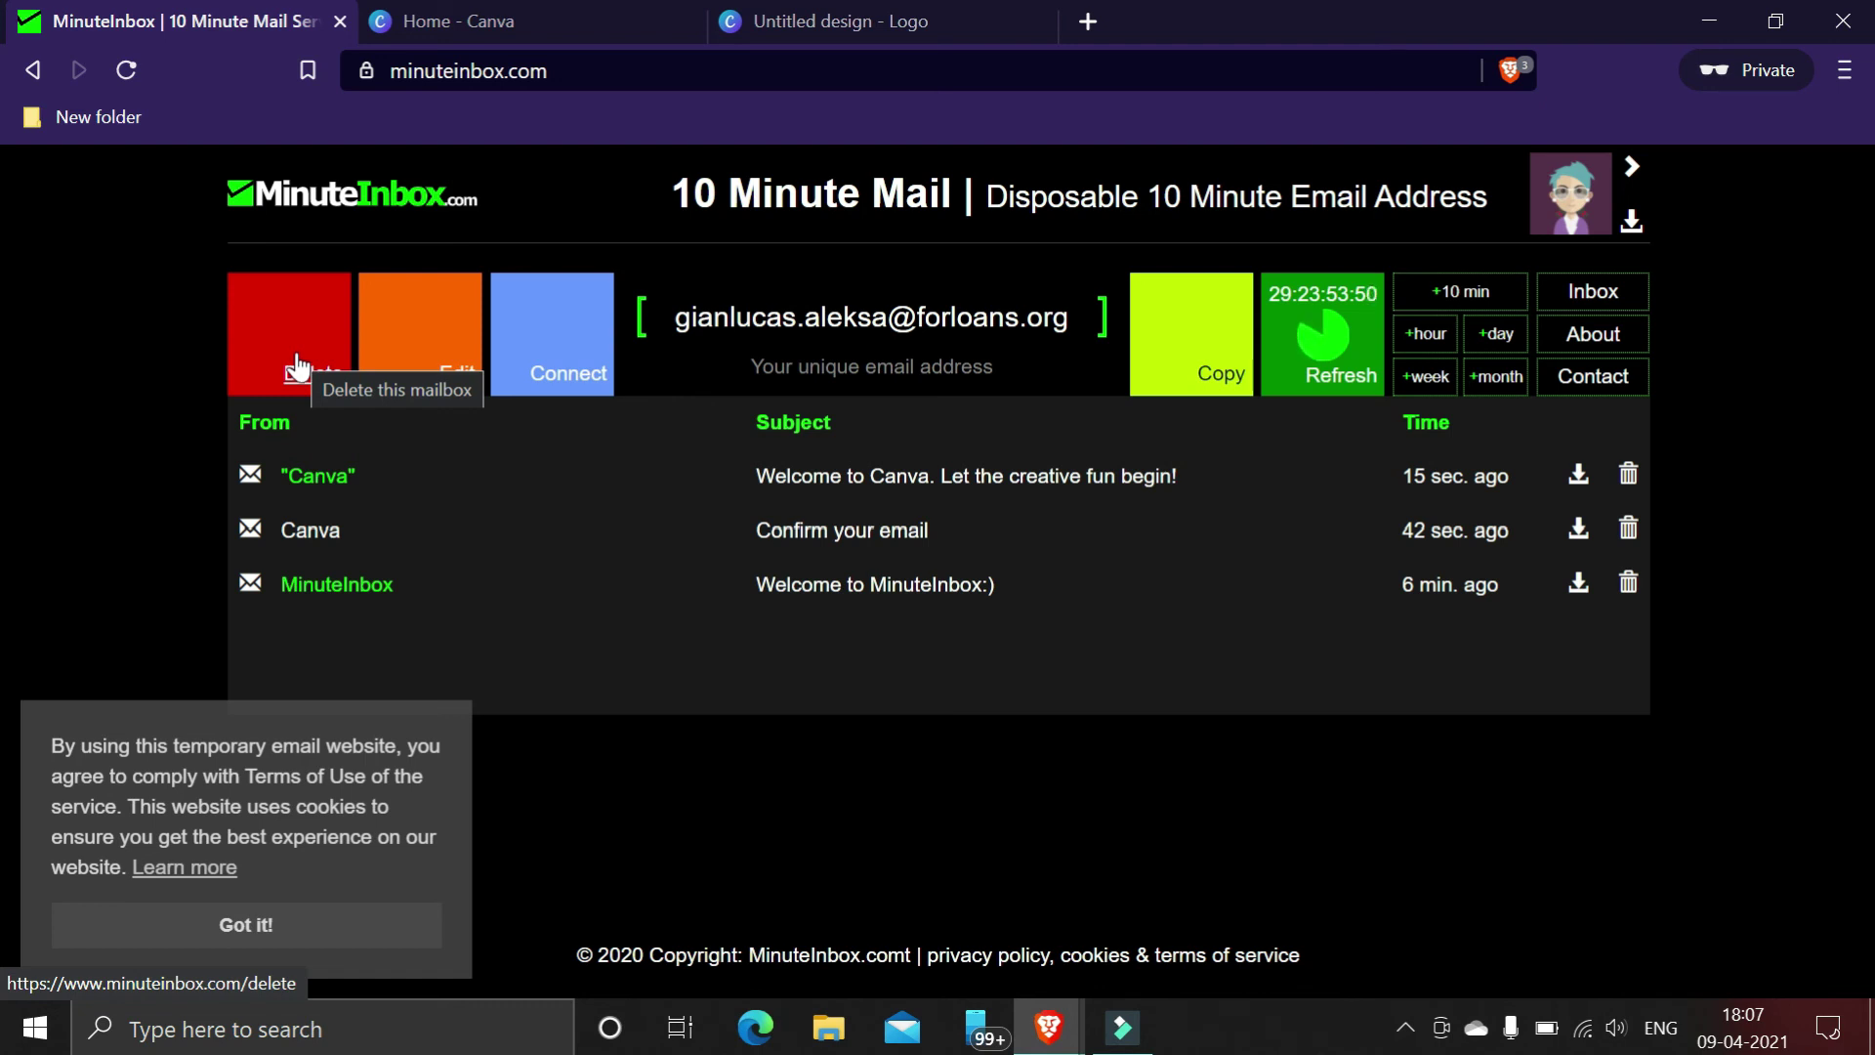
pyautogui.click(507, 14)
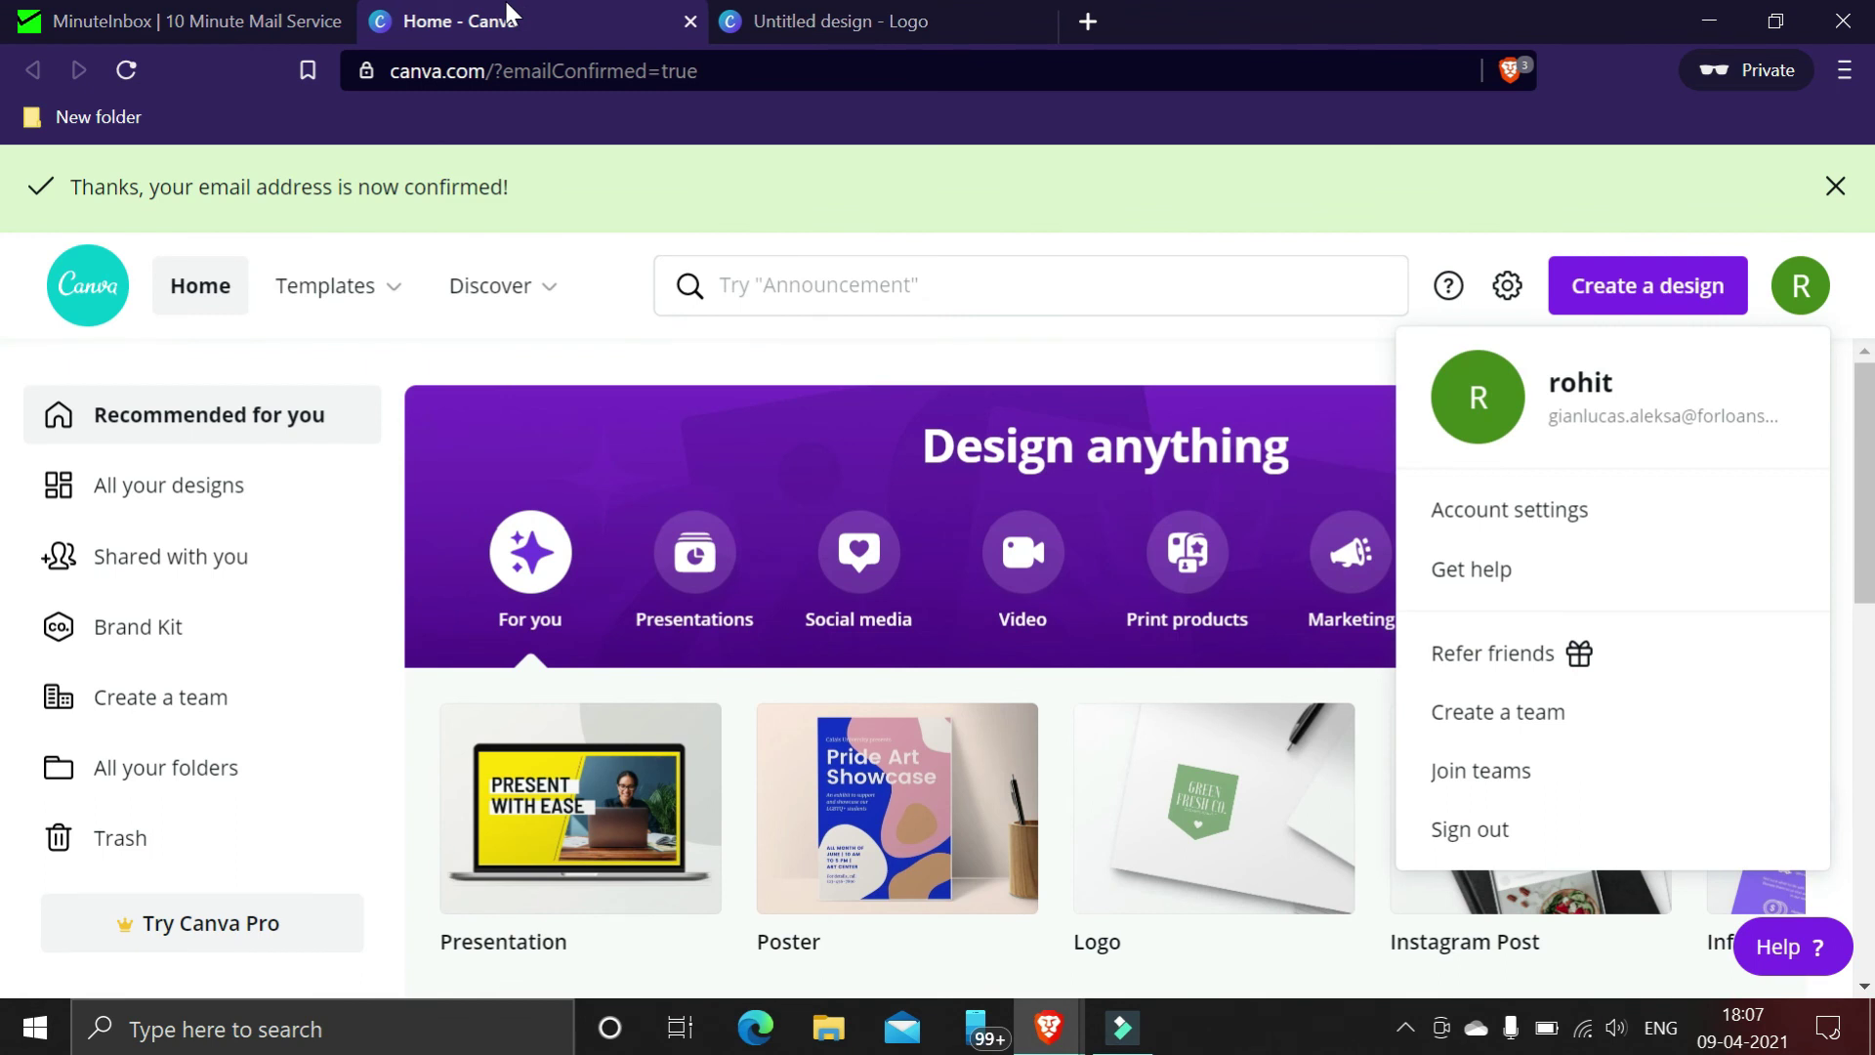
# - Delete the current temporary mailbox in MinuteInbox and minimize the browser window
pyautogui.click(27, 13)
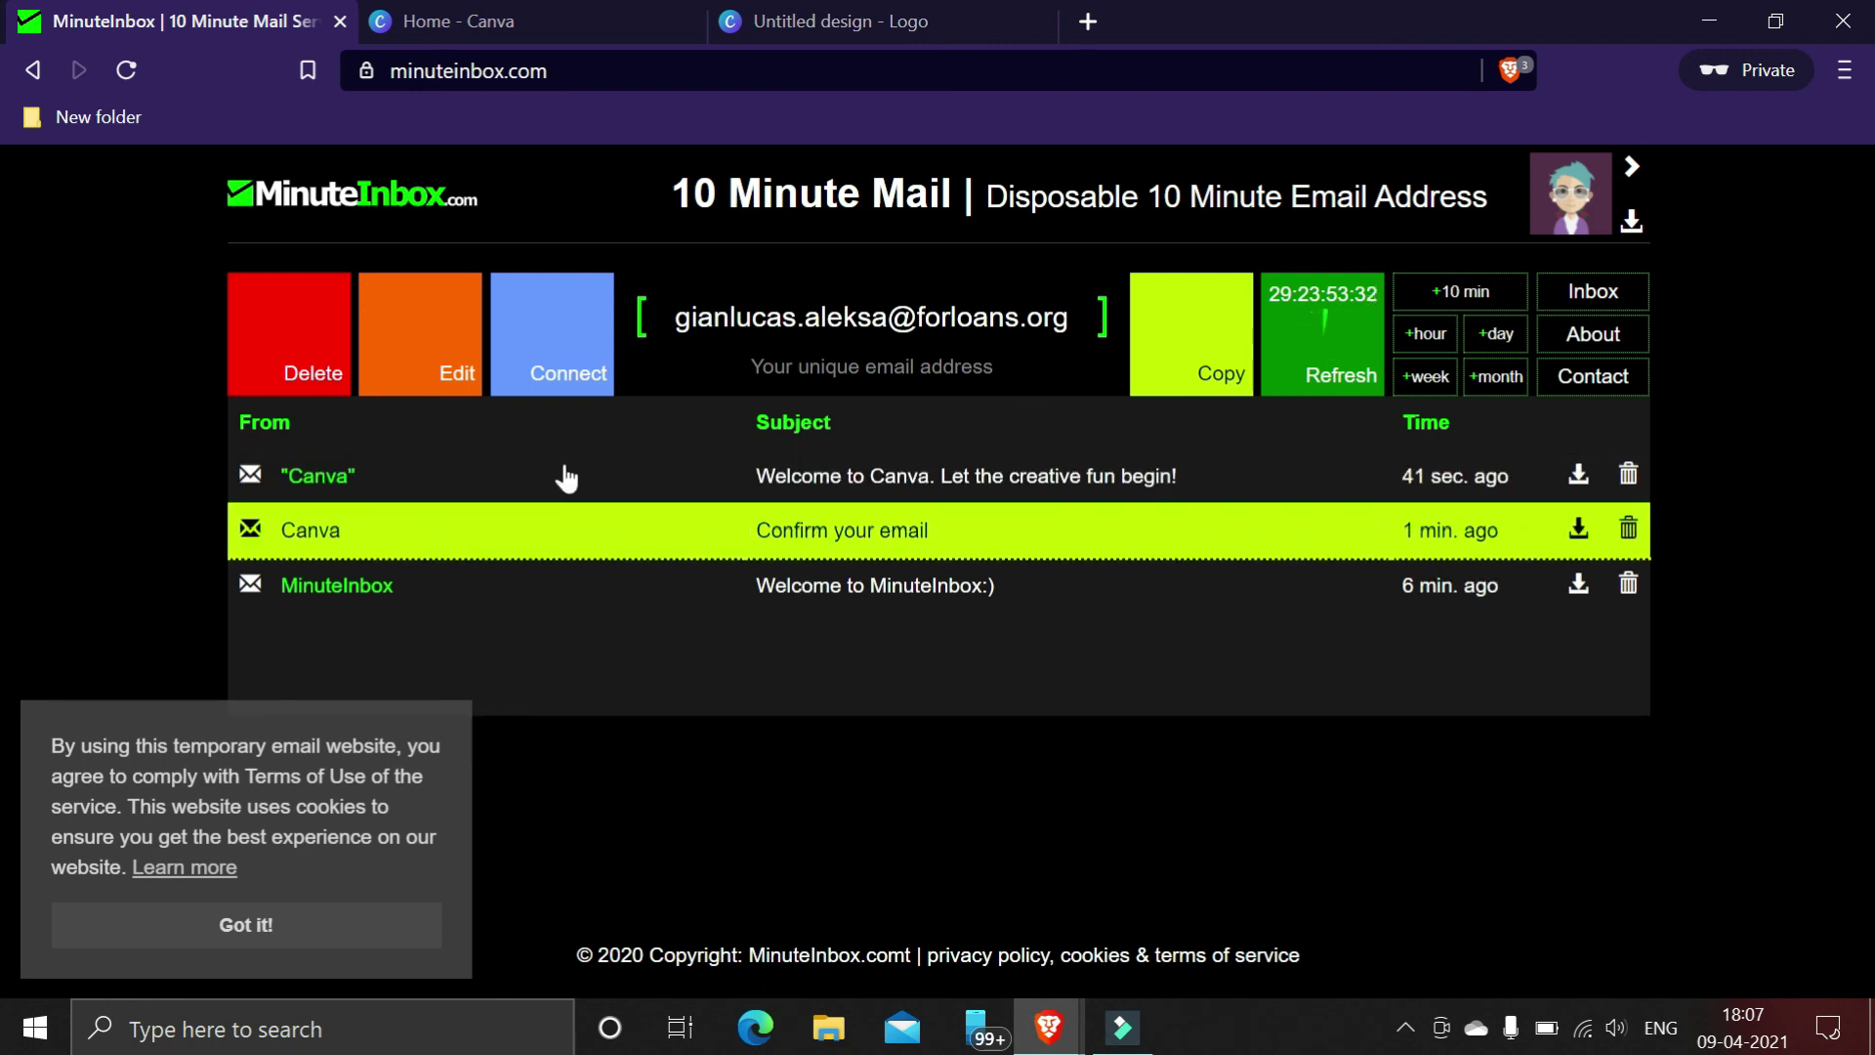
pyautogui.click(332, 376)
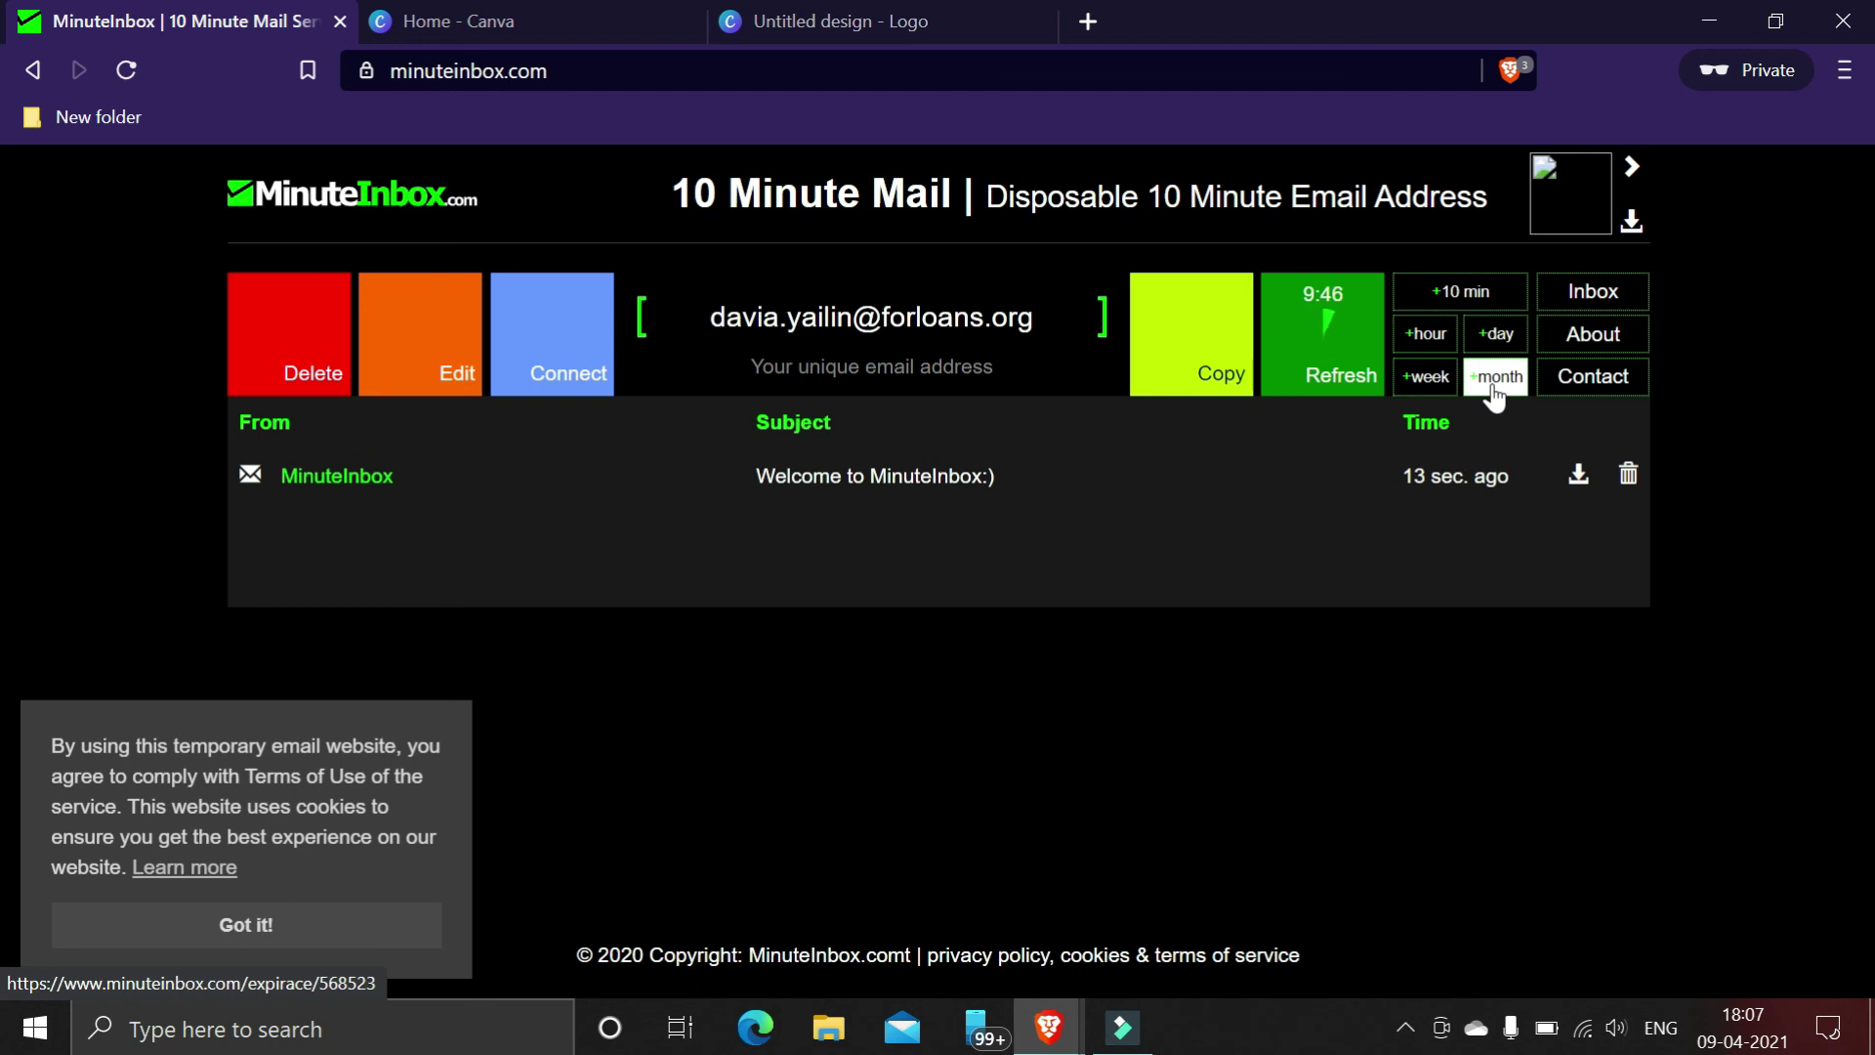
pyautogui.click(1701, 29)
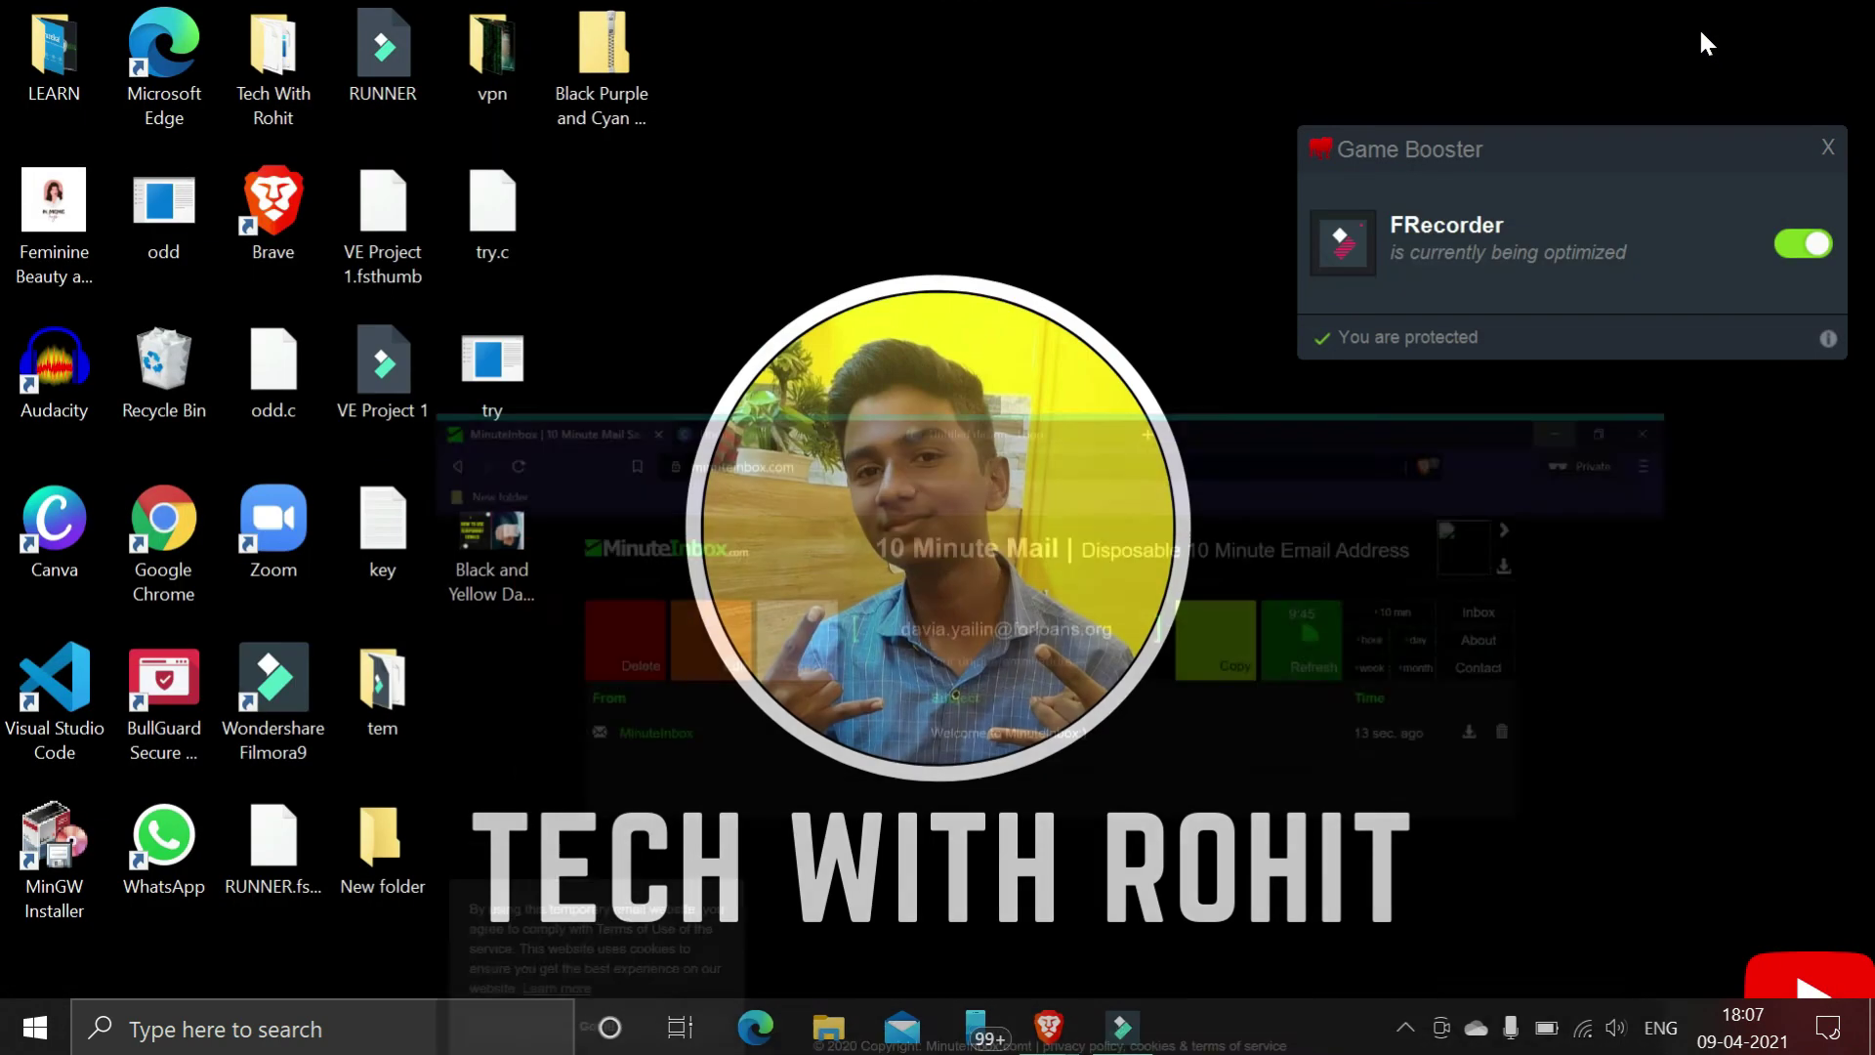